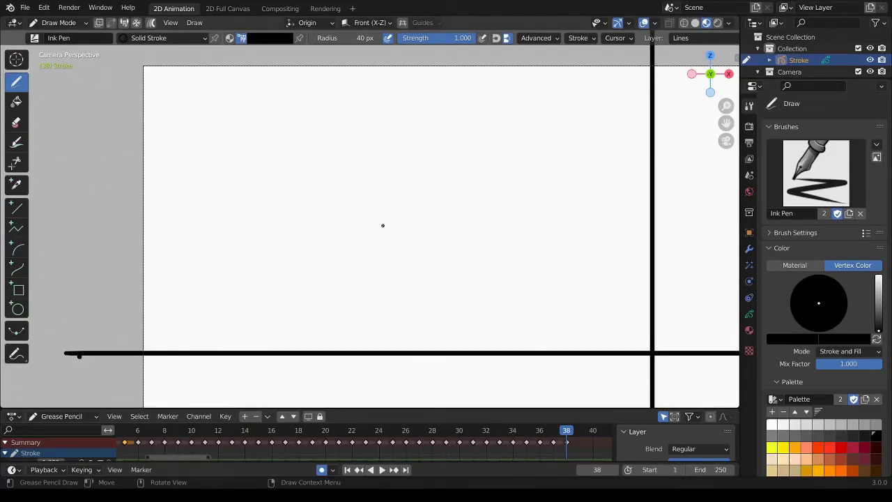
# Step: Draw the counter and the man's head, shoulders and arms resting on it
pyautogui.moveTo(368, 333)
pyautogui.mouseDown()
pyautogui.moveTo(372, 206)
pyautogui.moveTo(598, 202)
pyautogui.mouseUp()
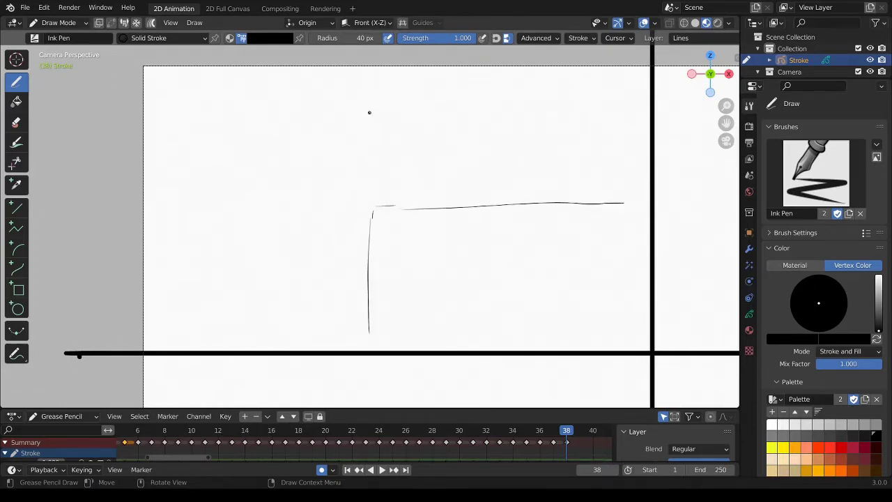
pyautogui.moveTo(373, 101)
pyautogui.mouseDown()
pyautogui.moveTo(360, 108)
pyautogui.moveTo(368, 154)
pyautogui.moveTo(397, 96)
pyautogui.moveTo(410, 123)
pyautogui.moveTo(475, 183)
pyautogui.moveTo(479, 206)
pyautogui.mouseUp()
pyautogui.moveTo(384, 149); pyautogui.dragTo(400, 188)
pyautogui.moveTo(403, 141)
pyautogui.mouseDown()
pyautogui.moveTo(419, 185)
pyautogui.moveTo(362, 203)
pyautogui.mouseUp()
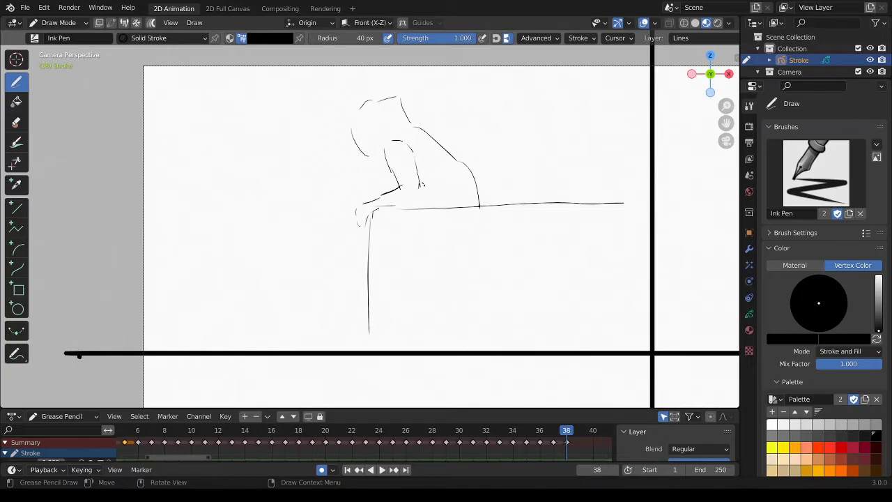
pyautogui.moveTo(422, 185); pyautogui.dragTo(411, 205)
# Step: Add the man's hair, head side, neck and back strokes, and refine his hand, undoing a misplaced eye
pyautogui.moveTo(361, 122); pyautogui.dragTo(372, 149)
pyautogui.moveTo(379, 107)
pyautogui.mouseDown()
pyautogui.moveTo(401, 103)
pyautogui.moveTo(410, 127)
pyautogui.moveTo(365, 141)
pyautogui.moveTo(385, 160)
pyautogui.mouseUp()
pyautogui.hotkey('ctrl', 'z')
pyautogui.moveTo(403, 124); pyautogui.dragTo(411, 138)
pyautogui.moveTo(426, 190)
pyautogui.mouseDown()
pyautogui.moveTo(440, 192)
pyautogui.moveTo(427, 207)
pyautogui.mouseUp()
pyautogui.moveTo(472, 176); pyautogui.dragTo(482, 196)
# Step: Rough in the man's face with a forehead line, chin line and an eye dot
pyautogui.hotkey('ctrl', 'z')
pyautogui.moveTo(367, 128); pyautogui.dragTo(385, 123)
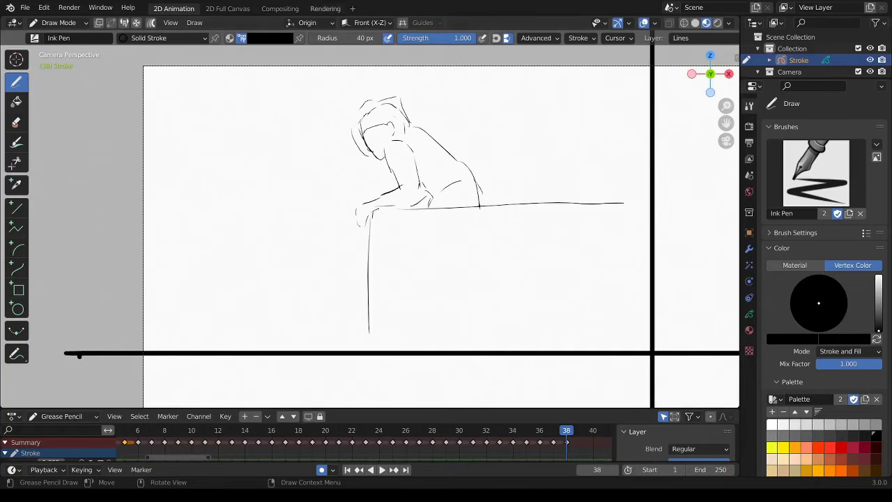
pyautogui.moveTo(379, 150); pyautogui.dragTo(383, 158)
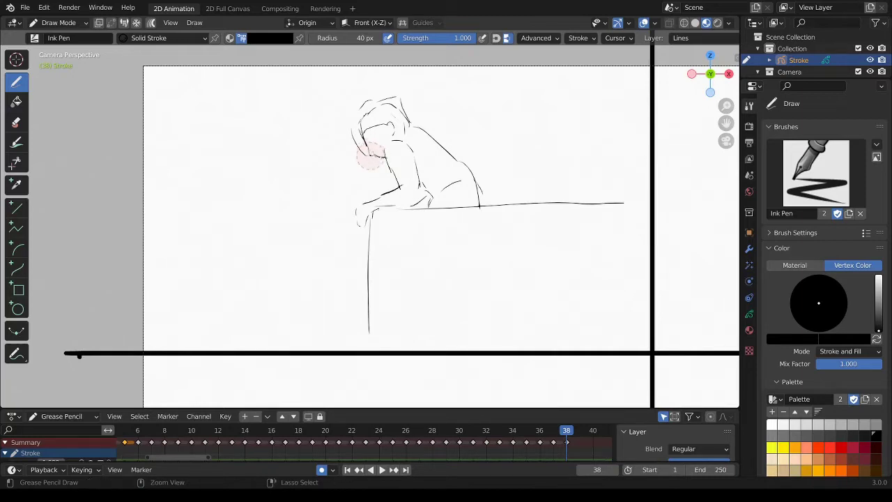
pyautogui.click(371, 152)
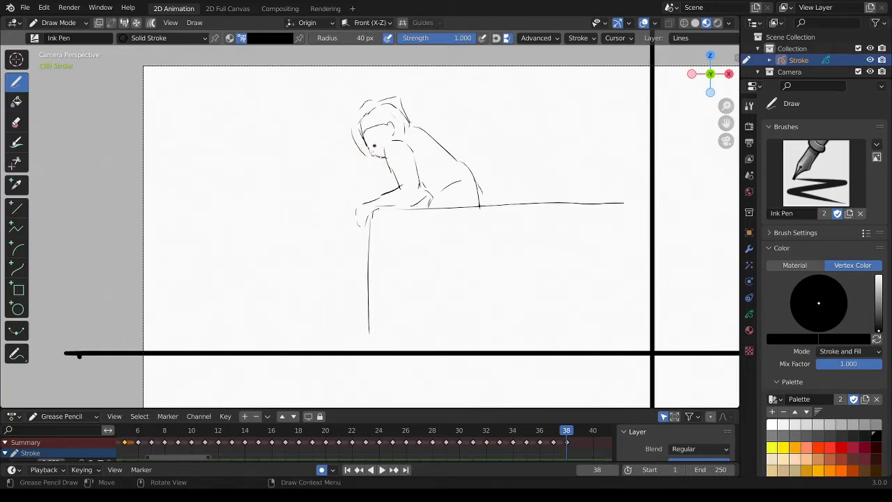
pyautogui.moveTo(365, 127)
pyautogui.mouseDown()
pyautogui.moveTo(403, 131)
pyautogui.moveTo(380, 125)
pyautogui.moveTo(369, 104)
pyautogui.moveTo(410, 125)
pyautogui.moveTo(374, 103)
pyautogui.mouseUp()
# Step: Fix the top of the man's head, then outline the child's back, side, head and shoulders
pyautogui.moveTo(368, 103); pyautogui.dragTo(381, 109)
pyautogui.moveTo(214, 237)
pyautogui.mouseDown()
pyautogui.moveTo(253, 201)
pyautogui.moveTo(279, 199)
pyautogui.moveTo(273, 268)
pyautogui.mouseUp()
pyautogui.moveTo(228, 229); pyautogui.dragTo(195, 338)
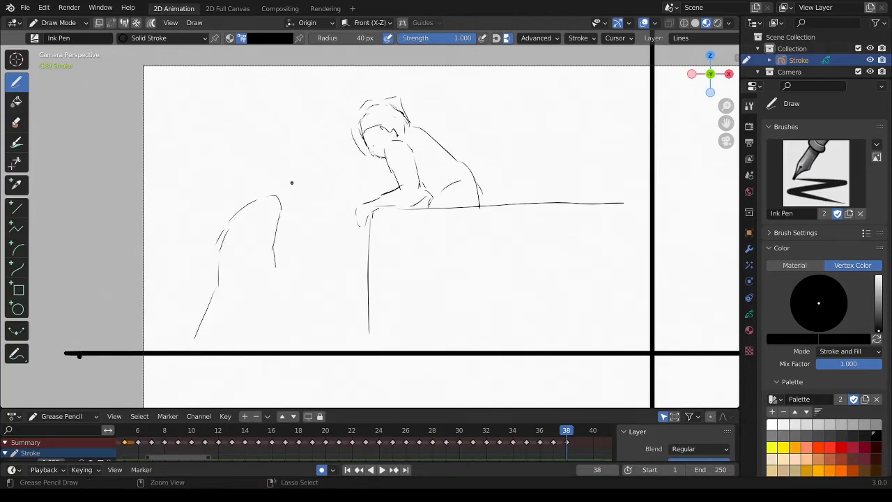
pyautogui.moveTo(255, 199)
pyautogui.keyDown('ctrl'); pyautogui.mouseDown()
pyautogui.moveTo(229, 222)
pyautogui.moveTo(251, 202)
pyautogui.moveTo(265, 238)
pyautogui.mouseUp(); pyautogui.keyUp('ctrl')
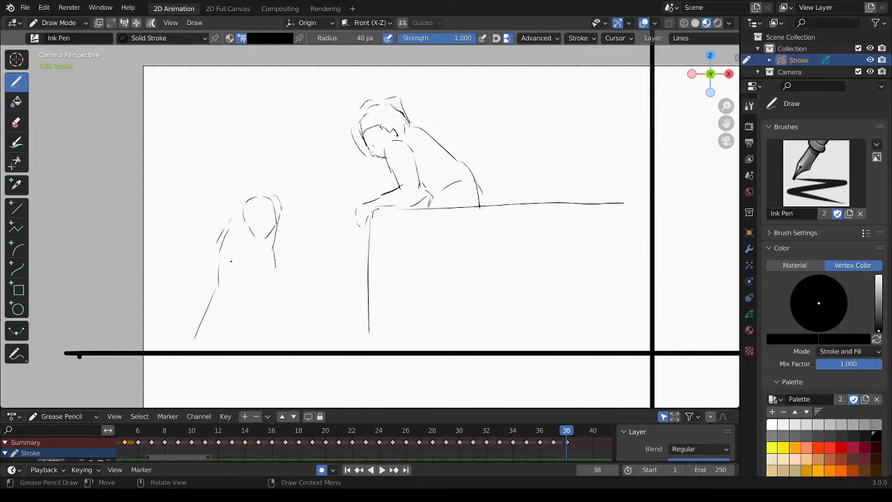
pyautogui.moveTo(231, 260)
pyautogui.mouseDown()
pyautogui.moveTo(271, 266)
pyautogui.moveTo(233, 292)
pyautogui.moveTo(222, 342)
pyautogui.mouseUp()
pyautogui.moveTo(269, 263)
pyautogui.keyDown('ctrl'); pyautogui.mouseDown()
pyautogui.moveTo(252, 255)
pyautogui.moveTo(250, 276)
pyautogui.moveTo(280, 286)
pyautogui.moveTo(262, 301)
pyautogui.moveTo(312, 281)
pyautogui.moveTo(318, 292)
pyautogui.moveTo(301, 296)
pyautogui.mouseUp(); pyautogui.keyUp('ctrl')
# Step: Draw the child's arm reaching toward the counter and redraw her back, leg and shoulder lines
pyautogui.moveTo(295, 299); pyautogui.dragTo(278, 305)
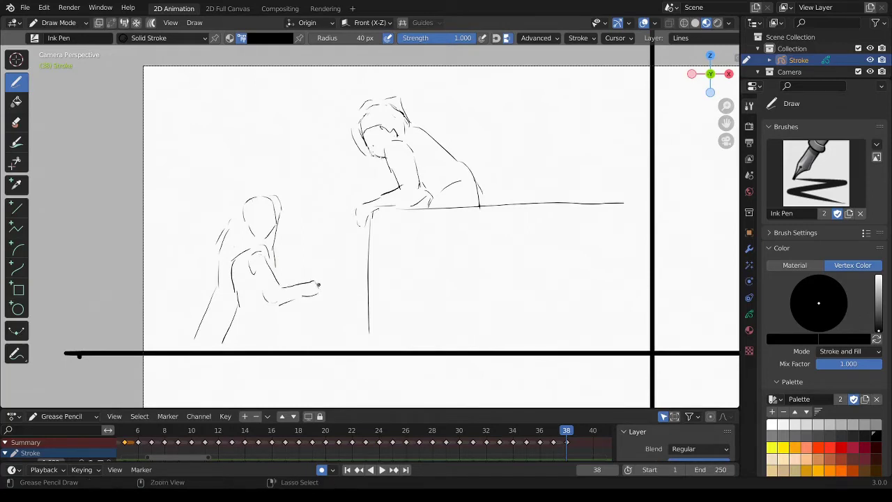
pyautogui.moveTo(313, 279)
pyautogui.mouseDown()
pyautogui.moveTo(332, 288)
pyautogui.moveTo(279, 304)
pyautogui.mouseUp()
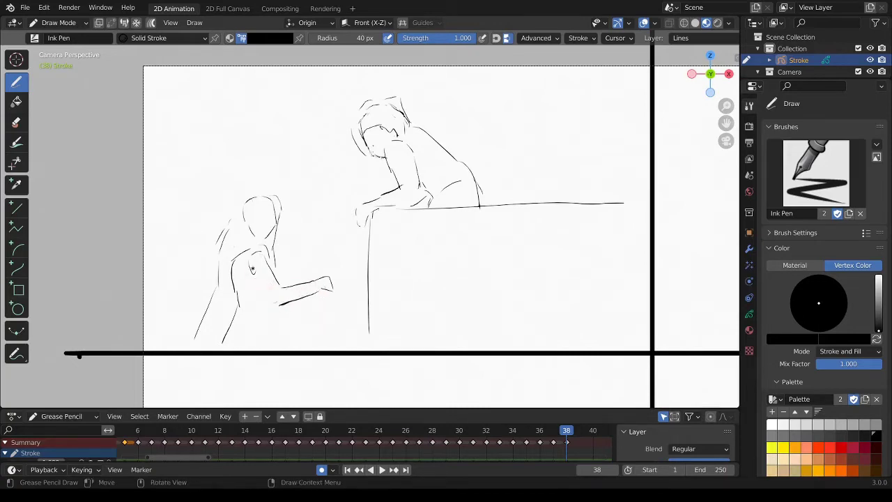
pyautogui.moveTo(247, 240)
pyautogui.mouseDown()
pyautogui.moveTo(236, 265)
pyautogui.moveTo(237, 326)
pyautogui.moveTo(268, 351)
pyautogui.mouseUp()
pyautogui.moveTo(238, 304); pyautogui.dragTo(221, 346)
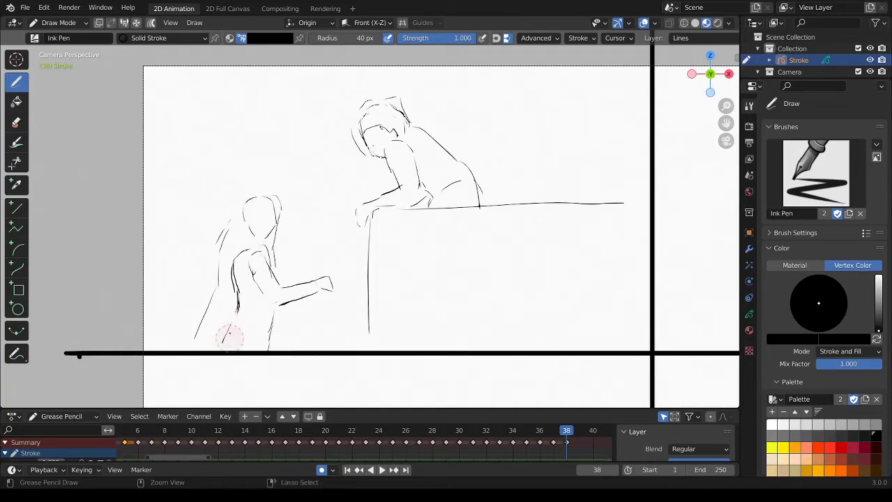
pyautogui.moveTo(261, 282); pyautogui.dragTo(236, 255)
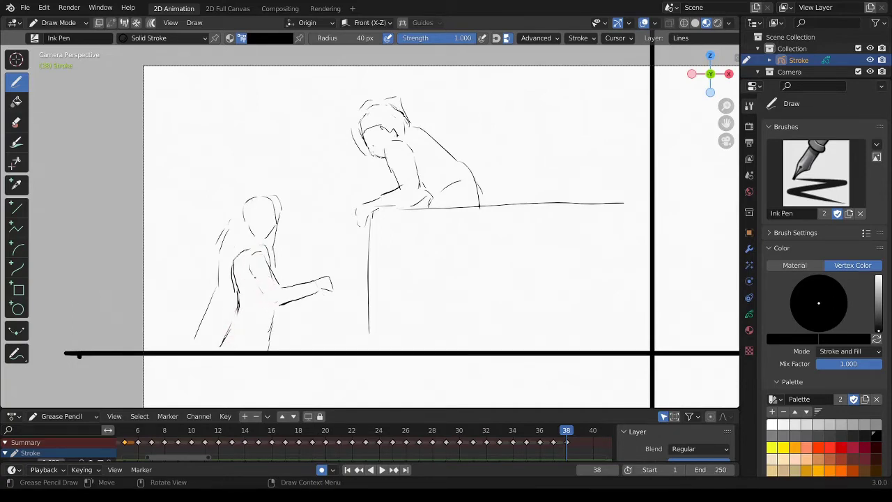
pyautogui.moveTo(280, 283); pyautogui.dragTo(259, 306)
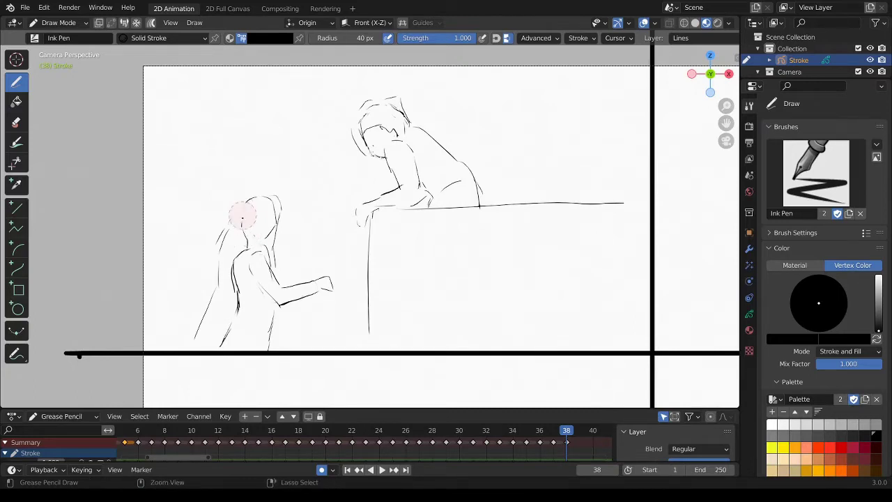
# Step: Place eye dots on the child's face, erasing stray strokes at her neck
pyautogui.moveTo(242, 218)
pyautogui.mouseDown()
pyautogui.moveTo(250, 207)
pyautogui.moveTo(277, 228)
pyautogui.moveTo(269, 196)
pyautogui.moveTo(236, 229)
pyautogui.moveTo(264, 250)
pyautogui.mouseUp()
pyautogui.click(272, 213)
pyautogui.hotkey('ctrl', 'z')
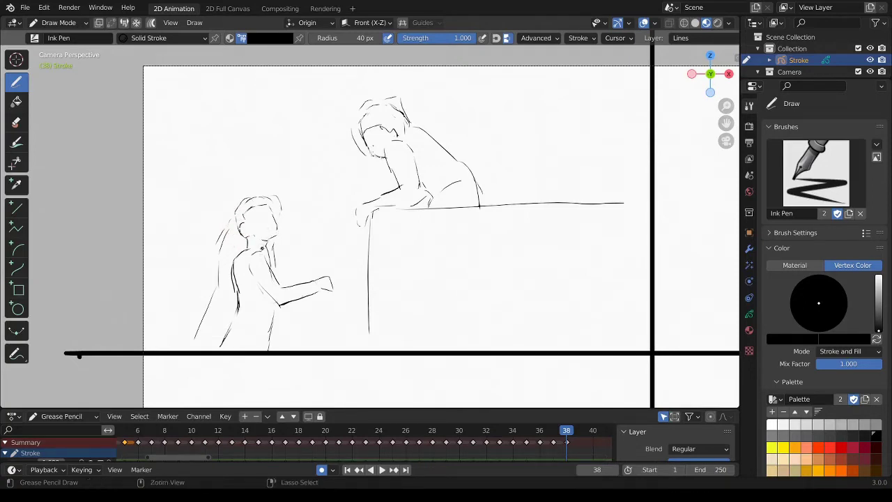
pyautogui.keyDown('ctrl'); pyautogui.moveTo(268, 243); pyautogui.dragTo(265, 256); pyautogui.keyUp('ctrl')
pyautogui.click(274, 215)
pyautogui.click(277, 219)
pyautogui.click(267, 220)
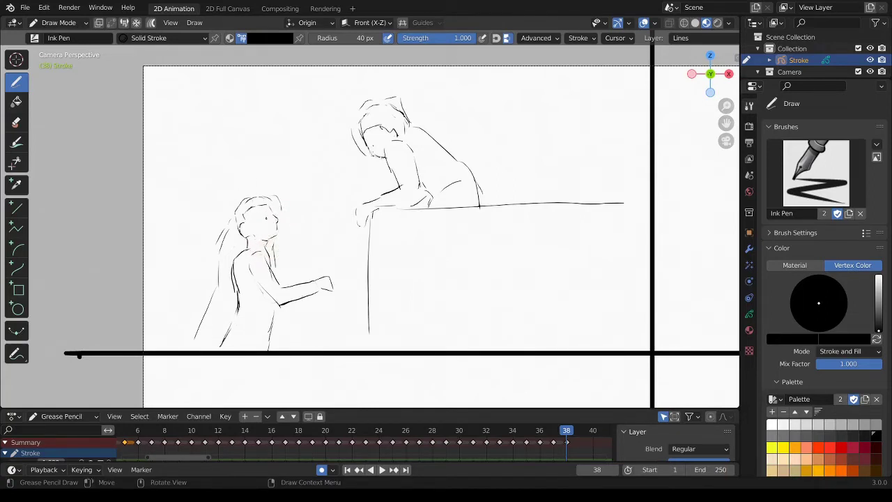
# Step: Add the child's lower-body line and mouth, and extend the counter's corner downward
pyautogui.moveTo(241, 312); pyautogui.dragTo(225, 340)
pyautogui.moveTo(372, 325); pyautogui.dragTo(365, 348)
pyautogui.moveTo(272, 224); pyautogui.dragTo(275, 233)
# Step: Draw the shelving outline in the left background
pyautogui.moveTo(197, 152); pyautogui.dragTo(243, 107)
pyautogui.moveTo(169, 218); pyautogui.dragTo(167, 288)
pyautogui.moveTo(160, 104); pyautogui.dragTo(295, 103)
pyautogui.moveTo(310, 120); pyautogui.dragTo(303, 220)
pyautogui.moveTo(321, 113); pyautogui.dragTo(335, 92)
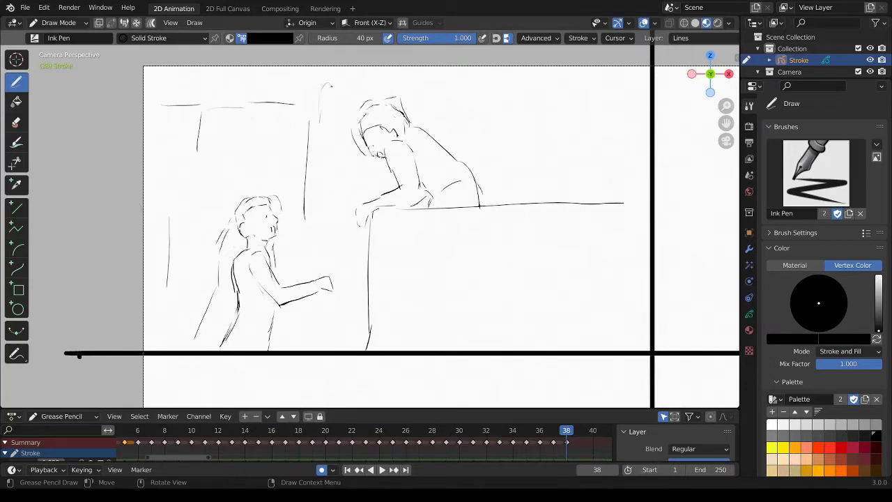
# Step: Sketch the first box behind the counter with its edges and right side
pyautogui.moveTo(520, 134)
pyautogui.mouseDown()
pyautogui.moveTo(520, 161)
pyautogui.moveTo(548, 124)
pyautogui.mouseUp()
pyautogui.moveTo(556, 132); pyautogui.dragTo(555, 156)
pyautogui.moveTo(524, 159)
pyautogui.mouseDown()
pyautogui.moveTo(518, 181)
pyautogui.moveTo(565, 198)
pyautogui.moveTo(514, 199)
pyautogui.mouseUp()
pyautogui.moveTo(521, 163); pyautogui.dragTo(511, 202)
pyautogui.moveTo(569, 165); pyautogui.dragTo(574, 207)
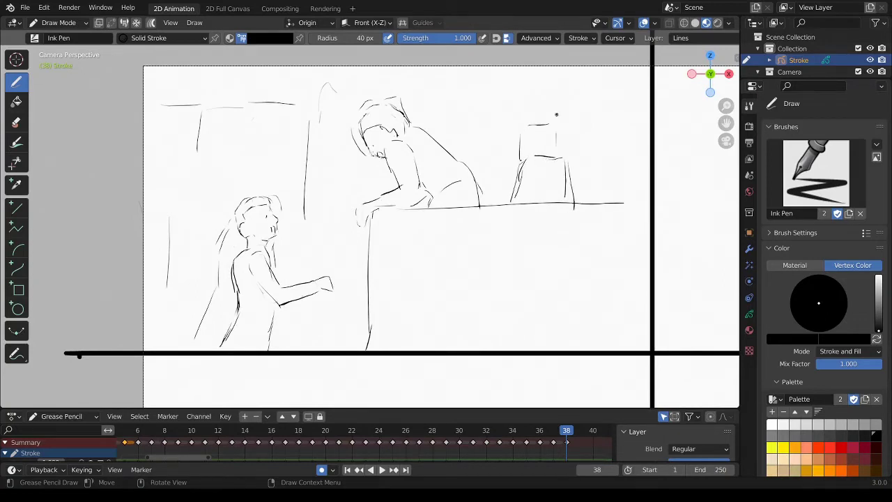
# Step: Sketch a second box further right and add small details around the boxes
pyautogui.moveTo(606, 115)
pyautogui.mouseDown()
pyautogui.moveTo(607, 134)
pyautogui.moveTo(637, 136)
pyautogui.moveTo(616, 138)
pyautogui.mouseUp()
pyautogui.moveTo(610, 142)
pyautogui.mouseDown()
pyautogui.moveTo(598, 150)
pyautogui.moveTo(598, 198)
pyautogui.mouseUp()
pyautogui.moveTo(627, 146); pyautogui.dragTo(641, 162)
pyautogui.moveTo(513, 141)
pyautogui.mouseDown()
pyautogui.moveTo(502, 194)
pyautogui.moveTo(517, 166)
pyautogui.moveTo(500, 197)
pyautogui.mouseUp()
pyautogui.moveTo(507, 149); pyautogui.dragTo(507, 160)
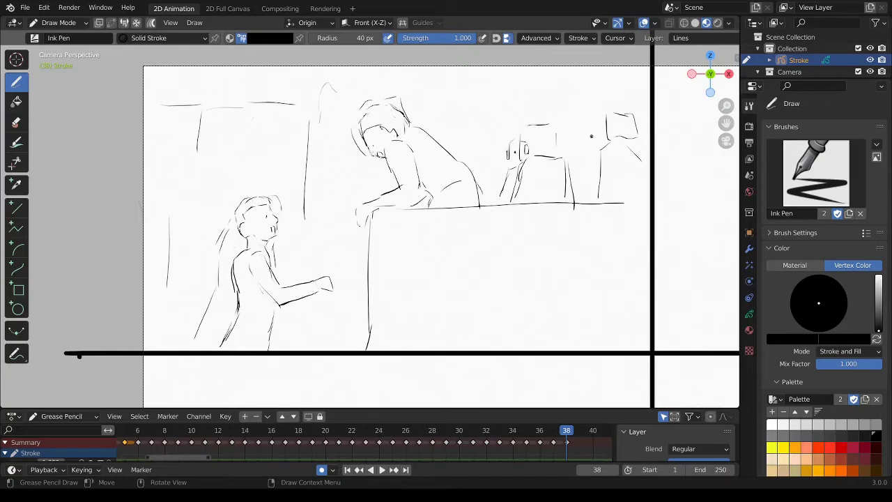
pyautogui.moveTo(580, 136)
pyautogui.mouseDown()
pyautogui.moveTo(581, 159)
pyautogui.moveTo(595, 130)
pyautogui.mouseUp()
pyautogui.moveTo(576, 206)
pyautogui.mouseDown()
pyautogui.moveTo(578, 172)
pyautogui.moveTo(602, 180)
pyautogui.moveTo(587, 190)
pyautogui.mouseUp()
# Step: Draw horizontal and vertical lines across the counter front and along its base
pyautogui.moveTo(571, 238); pyautogui.dragTo(633, 232)
pyautogui.moveTo(423, 240); pyautogui.dragTo(449, 240)
pyautogui.moveTo(400, 238); pyautogui.dragTo(402, 326)
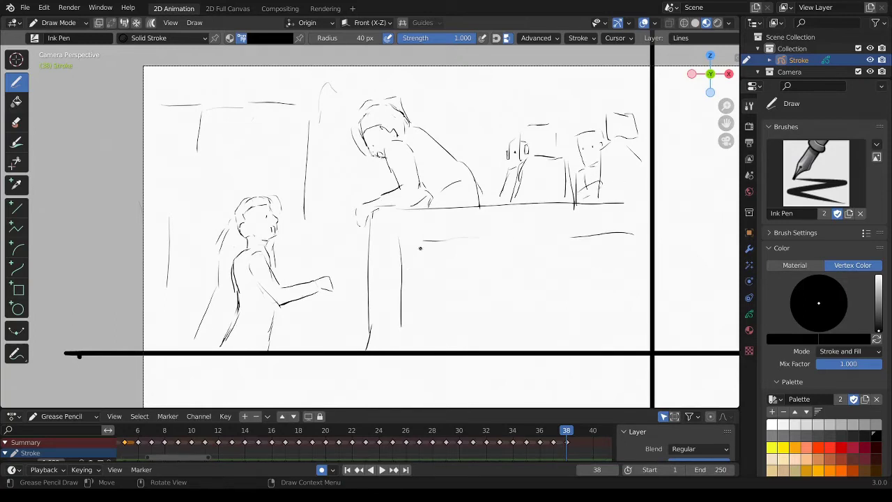
pyautogui.moveTo(447, 245); pyautogui.dragTo(485, 244)
pyautogui.moveTo(440, 257); pyautogui.dragTo(434, 302)
pyautogui.moveTo(355, 310); pyautogui.dragTo(467, 320)
# Step: Move to the panel below and outline the close-up child's head, face and shoulder
pyautogui.moveTo(349, 278)
pyautogui.keyDown('shift'); pyautogui.mouseDown(button='middle')
pyautogui.moveTo(350, 51)
pyautogui.moveTo(335, 387)
pyautogui.mouseUp(button='middle'); pyautogui.keyUp('shift')
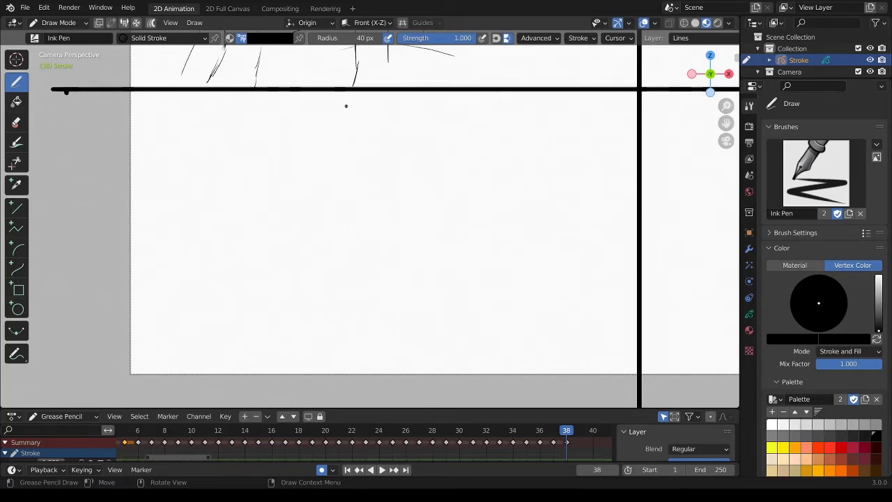
pyautogui.moveTo(345, 111); pyautogui.dragTo(330, 119)
pyautogui.moveTo(308, 153); pyautogui.dragTo(313, 207)
pyautogui.moveTo(458, 96)
pyautogui.mouseDown()
pyautogui.moveTo(474, 125)
pyautogui.moveTo(477, 178)
pyautogui.moveTo(448, 253)
pyautogui.mouseUp()
pyautogui.moveTo(311, 228)
pyautogui.mouseDown()
pyautogui.moveTo(282, 225)
pyautogui.moveTo(274, 274)
pyautogui.mouseUp()
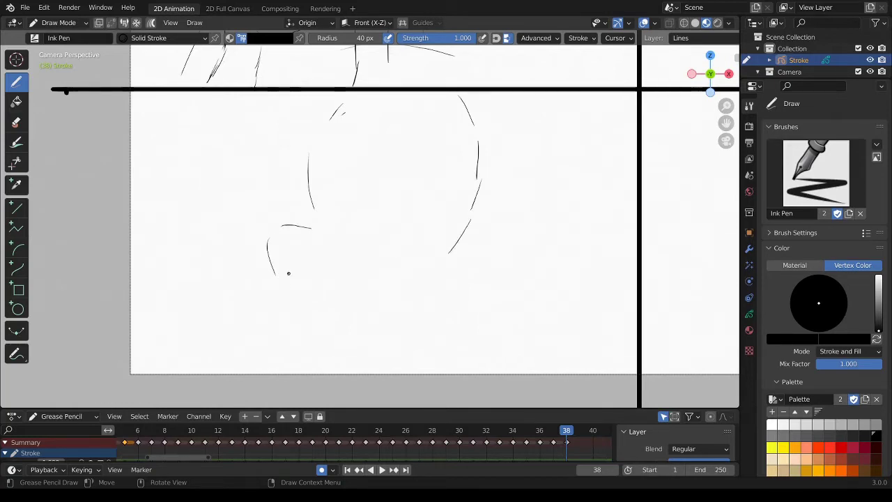
pyautogui.moveTo(310, 206); pyautogui.dragTo(353, 272)
pyautogui.moveTo(480, 235); pyautogui.dragTo(527, 243)
# Step: Sketch the raised fist with its underside, knuckle line, thumb and wrist
pyautogui.moveTo(512, 137); pyautogui.dragTo(543, 143)
pyautogui.moveTo(508, 143); pyautogui.dragTo(516, 213)
pyautogui.moveTo(547, 144)
pyautogui.mouseDown()
pyautogui.moveTo(575, 156)
pyautogui.moveTo(541, 229)
pyautogui.moveTo(549, 235)
pyautogui.mouseUp()
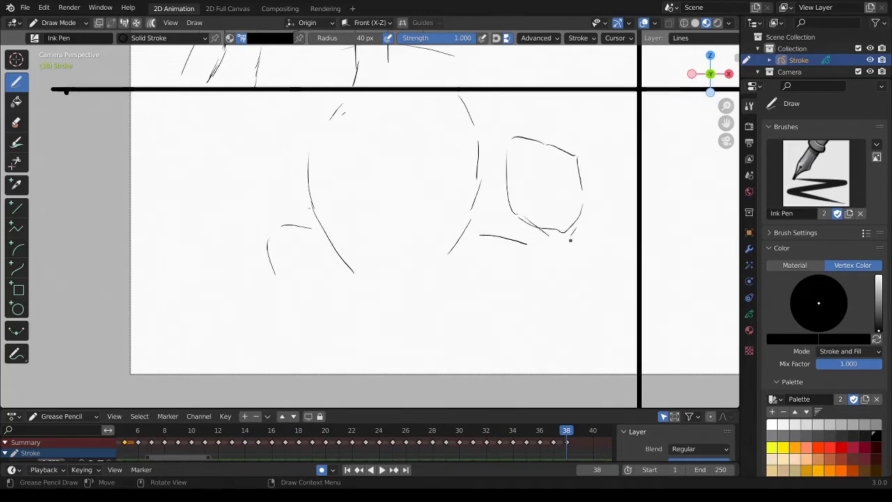
pyautogui.moveTo(568, 242); pyautogui.dragTo(528, 294)
pyautogui.moveTo(510, 212); pyautogui.dragTo(521, 292)
pyautogui.moveTo(486, 228)
pyautogui.mouseDown()
pyautogui.moveTo(438, 252)
pyautogui.moveTo(450, 300)
pyautogui.mouseUp()
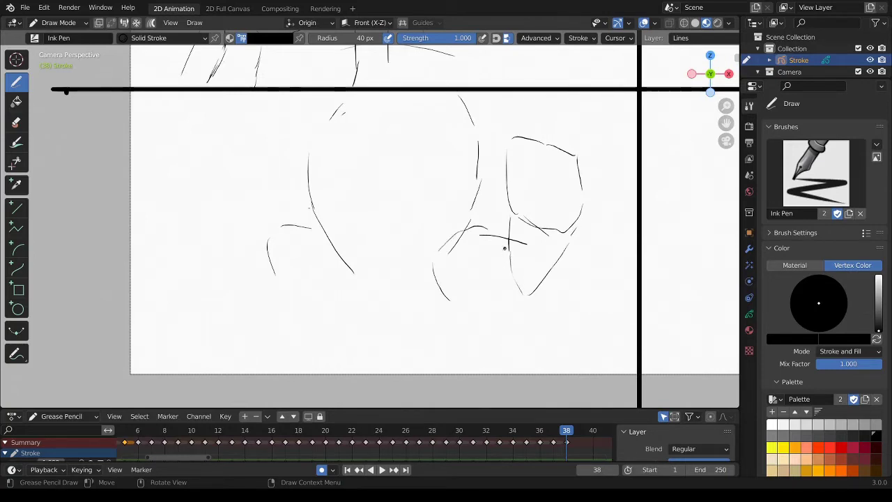
pyautogui.keyDown('ctrl'); pyautogui.moveTo(504, 248); pyautogui.dragTo(513, 249); pyautogui.keyUp('ctrl')
pyautogui.moveTo(509, 217); pyautogui.dragTo(504, 257)
pyautogui.moveTo(520, 302)
pyautogui.mouseDown()
pyautogui.moveTo(534, 301)
pyautogui.moveTo(519, 341)
pyautogui.mouseUp()
# Step: Draw and redraw the forearm and shoulder lines extending downward
pyautogui.moveTo(267, 240)
pyautogui.mouseDown()
pyautogui.moveTo(312, 341)
pyautogui.moveTo(306, 377)
pyautogui.mouseUp()
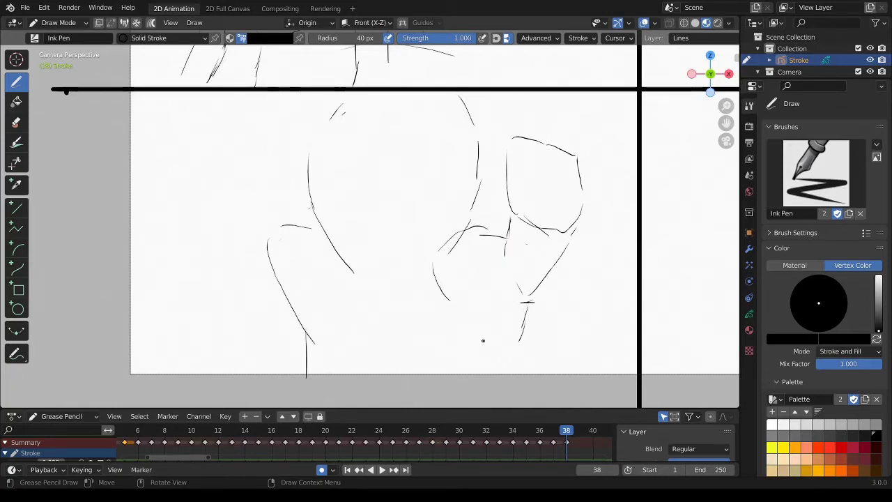
pyautogui.moveTo(527, 308); pyautogui.dragTo(506, 374)
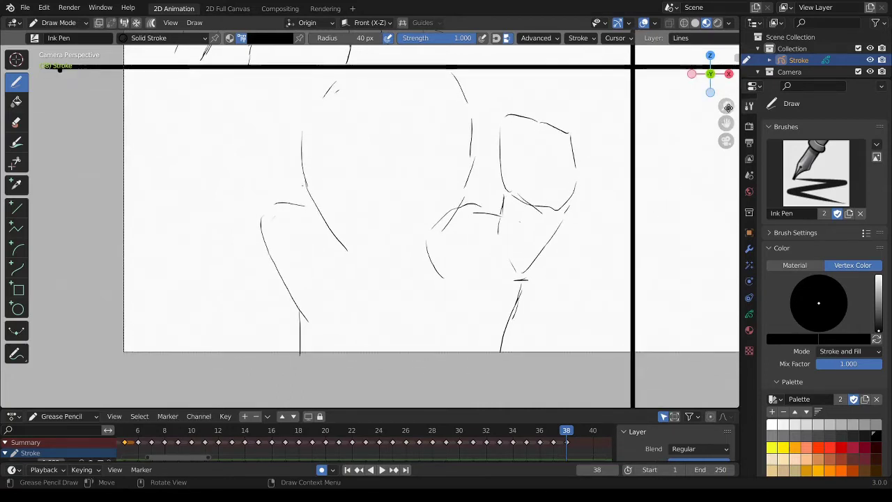
pyautogui.moveTo(722, 105); pyautogui.dragTo(723, 129)
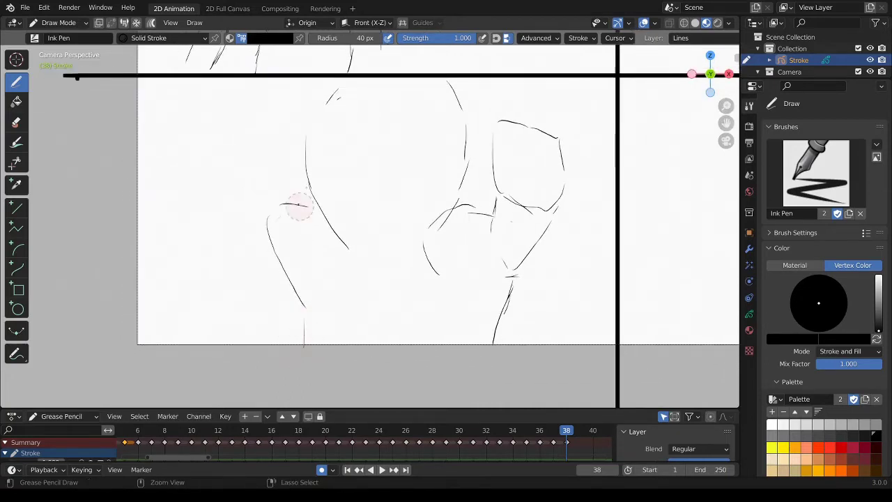
pyautogui.moveTo(309, 197); pyautogui.dragTo(319, 368)
pyautogui.moveTo(495, 317)
pyautogui.keyDown('ctrl'); pyautogui.mouseDown()
pyautogui.moveTo(504, 292)
pyautogui.moveTo(487, 288)
pyautogui.moveTo(489, 366)
pyautogui.mouseUp(); pyautogui.keyUp('ctrl')
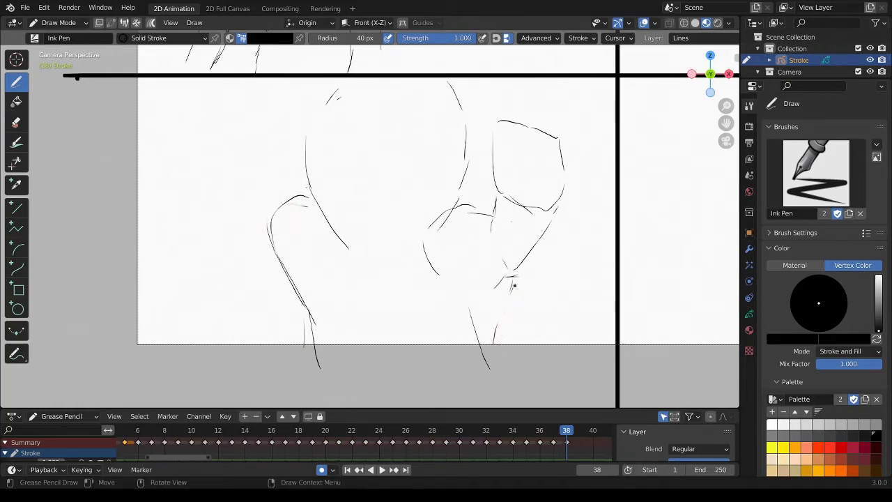
pyautogui.moveTo(516, 276); pyautogui.dragTo(512, 390)
pyautogui.moveTo(318, 336); pyautogui.dragTo(337, 392)
# Step: Redraw the child's body contours, extending them to the panel bottom
pyautogui.moveTo(264, 229); pyautogui.dragTo(259, 307)
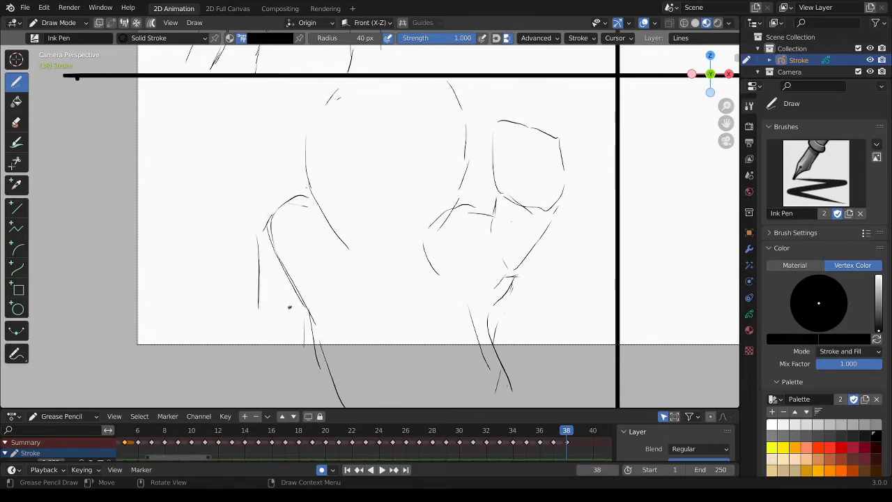
pyautogui.keyDown('ctrl'); pyautogui.moveTo(255, 239); pyautogui.dragTo(254, 322); pyautogui.keyUp('ctrl')
pyautogui.moveTo(305, 304); pyautogui.dragTo(280, 348)
pyautogui.keyDown('ctrl'); pyautogui.moveTo(255, 263); pyautogui.dragTo(257, 300); pyautogui.keyUp('ctrl')
pyautogui.moveTo(261, 279)
pyautogui.mouseDown()
pyautogui.moveTo(249, 343)
pyautogui.moveTo(268, 389)
pyautogui.mouseUp()
pyautogui.moveTo(252, 330); pyautogui.dragTo(205, 399)
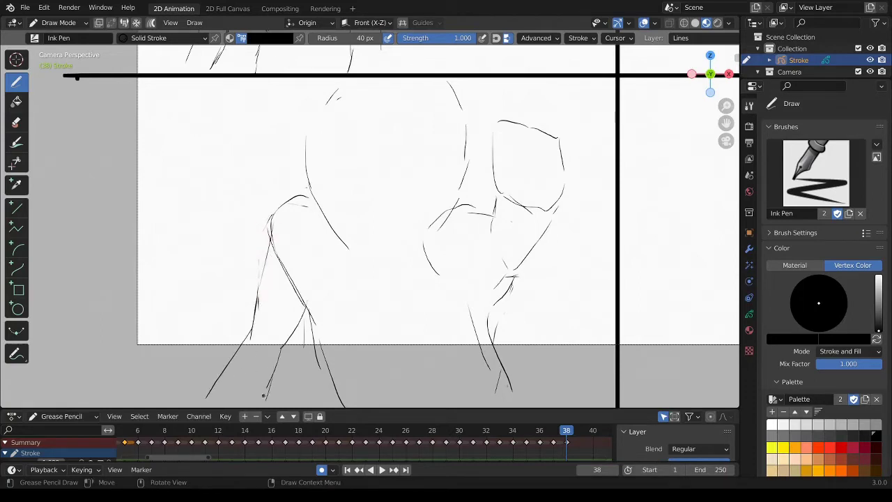
# Step: Curve the jaw line and rework the top and left edge of the fist
pyautogui.moveTo(342, 233)
pyautogui.mouseDown()
pyautogui.moveTo(366, 258)
pyautogui.moveTo(349, 243)
pyautogui.moveTo(395, 255)
pyautogui.mouseUp()
pyautogui.moveTo(462, 215)
pyautogui.keyDown('ctrl'); pyautogui.mouseDown()
pyautogui.moveTo(438, 225)
pyautogui.moveTo(470, 207)
pyautogui.mouseUp(); pyautogui.keyUp('ctrl')
pyautogui.moveTo(546, 131)
pyautogui.keyDown('ctrl'); pyautogui.mouseDown()
pyautogui.moveTo(515, 123)
pyautogui.moveTo(537, 109)
pyautogui.moveTo(563, 148)
pyautogui.moveTo(527, 124)
pyautogui.moveTo(502, 123)
pyautogui.moveTo(521, 111)
pyautogui.moveTo(500, 140)
pyautogui.mouseUp(); pyautogui.keyUp('ctrl')
pyautogui.moveTo(509, 132)
pyautogui.mouseDown()
pyautogui.moveTo(555, 134)
pyautogui.moveTo(557, 154)
pyautogui.mouseUp()
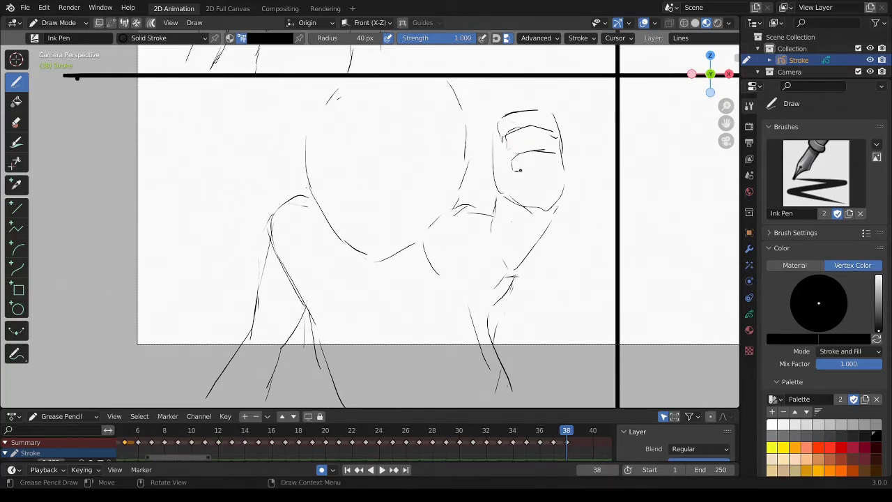
# Step: Touch up the eye line and fist outline, move the nose higher, and start the open mouth
pyautogui.moveTo(519, 170); pyautogui.dragTo(550, 171)
pyautogui.moveTo(536, 106)
pyautogui.mouseDown()
pyautogui.moveTo(508, 93)
pyautogui.moveTo(537, 110)
pyautogui.moveTo(496, 149)
pyautogui.mouseUp()
pyautogui.keyDown('ctrl'); pyautogui.moveTo(556, 189); pyautogui.dragTo(518, 270); pyautogui.keyUp('ctrl')
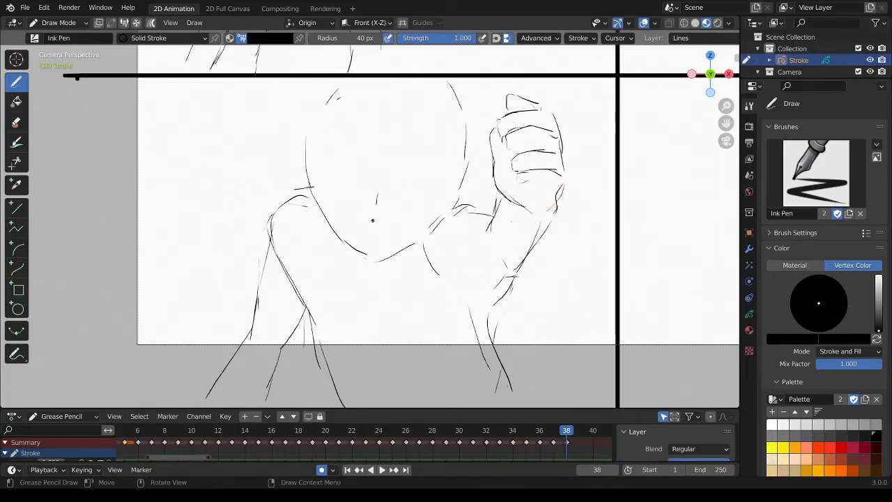
pyautogui.keyDown('ctrl'); pyautogui.moveTo(377, 198); pyautogui.dragTo(374, 205); pyautogui.keyUp('ctrl')
pyautogui.moveTo(385, 166)
pyautogui.mouseDown()
pyautogui.moveTo(370, 208)
pyautogui.moveTo(368, 199)
pyautogui.moveTo(376, 203)
pyautogui.mouseUp()
pyautogui.moveTo(371, 204); pyautogui.dragTo(366, 227)
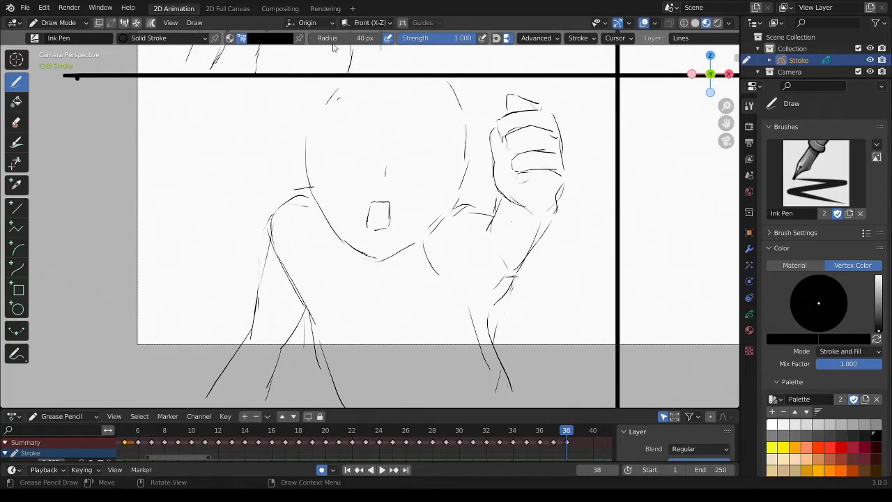
# Step: Outline the child's head on both sides and over the top, plus the chin curve
pyautogui.moveTo(305, 149); pyautogui.dragTo(326, 99)
pyautogui.moveTo(329, 123); pyautogui.dragTo(350, 101)
pyautogui.moveTo(431, 88); pyautogui.dragTo(462, 173)
pyautogui.moveTo(300, 131); pyautogui.dragTo(291, 167)
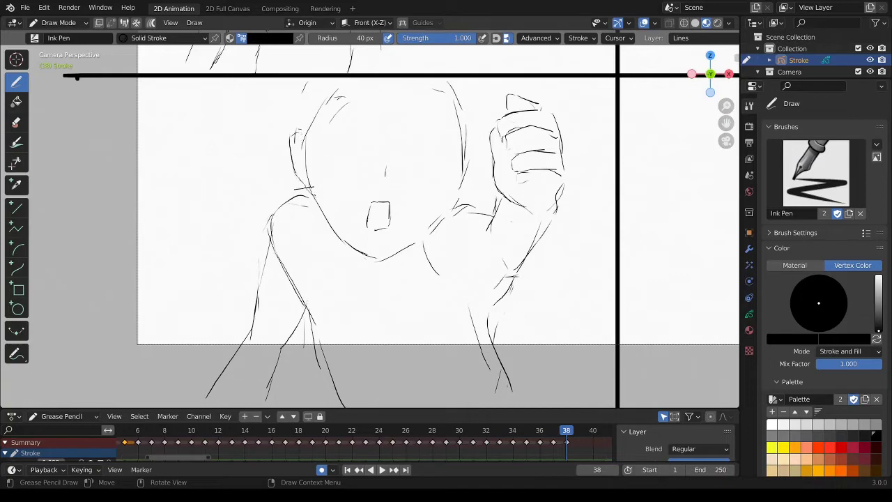
pyautogui.moveTo(479, 152); pyautogui.dragTo(468, 174)
pyautogui.moveTo(345, 241); pyautogui.dragTo(416, 266)
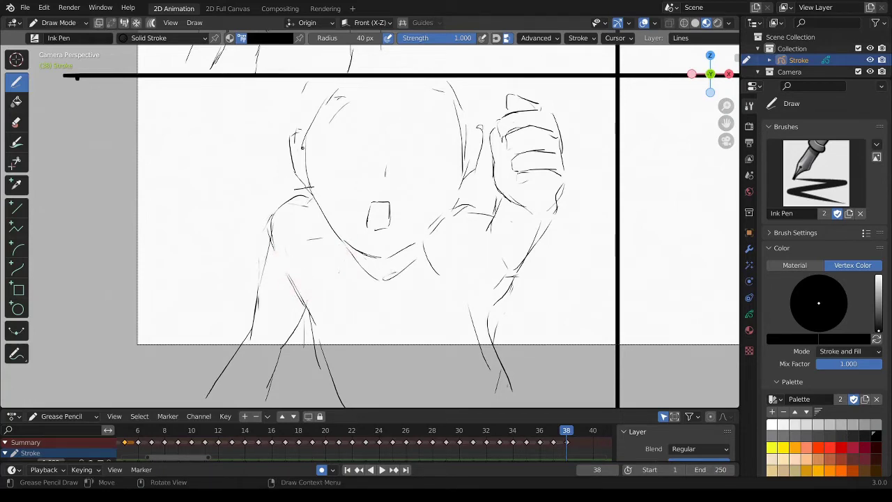
pyautogui.moveTo(291, 143); pyautogui.dragTo(298, 85)
pyautogui.moveTo(319, 113); pyautogui.dragTo(396, 82)
pyautogui.moveTo(474, 81); pyautogui.dragTo(480, 120)
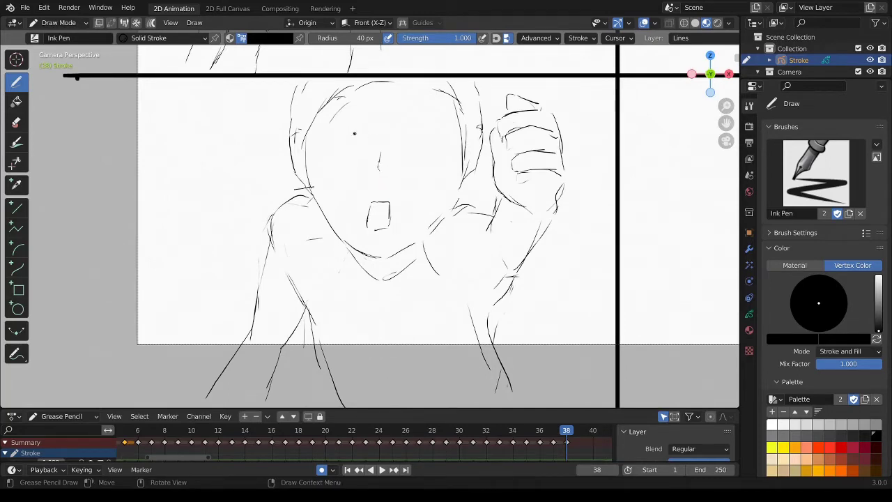
# Step: Draw eye lines, then Ctrl-erase the hair, left face edge and both eye strokes
pyautogui.moveTo(348, 114); pyautogui.dragTo(319, 116)
pyautogui.moveTo(420, 139); pyautogui.dragTo(433, 140)
pyautogui.press('ctrl')
pyautogui.press('ctrl')
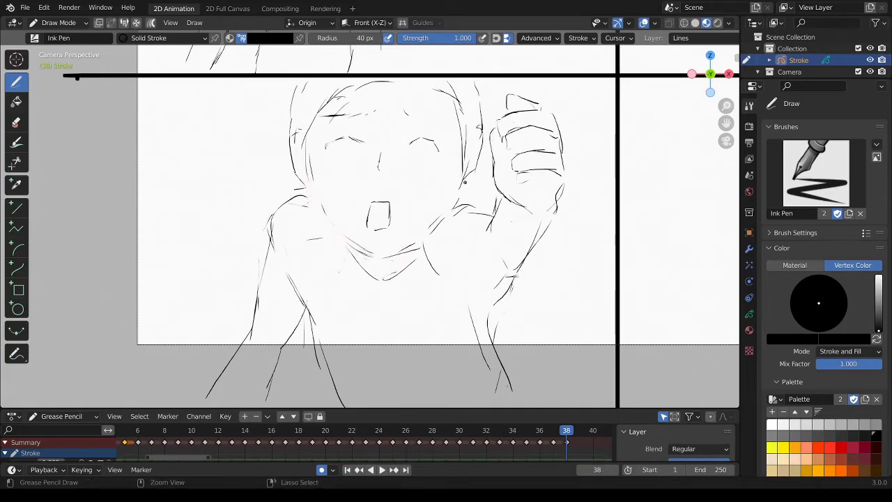
pyautogui.press('ctrl')
pyautogui.moveTo(380, 110)
pyautogui.keyDown('ctrl'); pyautogui.mouseDown()
pyautogui.moveTo(298, 130)
pyautogui.moveTo(295, 155)
pyautogui.moveTo(314, 199)
pyautogui.mouseUp(); pyautogui.keyUp('ctrl')
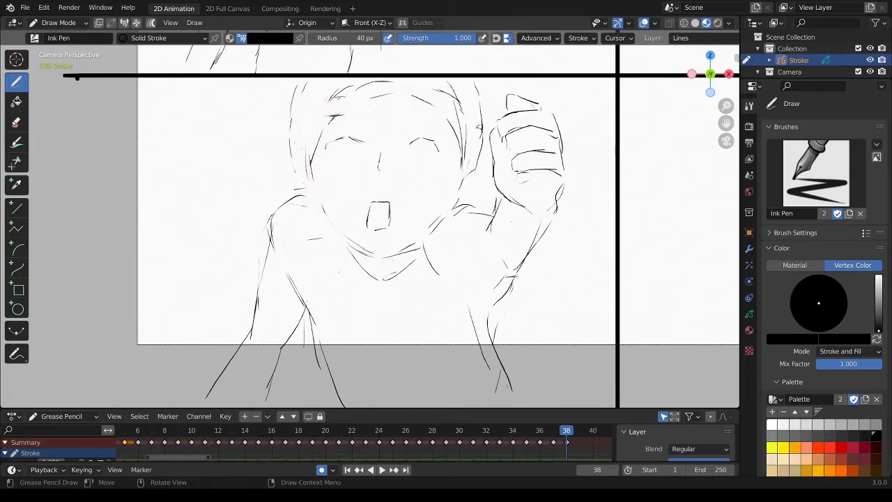
pyautogui.moveTo(338, 135)
pyautogui.keyDown('ctrl'); pyautogui.mouseDown()
pyautogui.moveTo(384, 167)
pyautogui.moveTo(381, 183)
pyautogui.mouseUp(); pyautogui.keyUp('ctrl')
pyautogui.keyDown('ctrl'); pyautogui.moveTo(408, 143); pyautogui.dragTo(435, 142); pyautogui.keyUp('ctrl')
# Step: Redraw the right cheek, jaw and chin lines, and add a lower-left body line
pyautogui.keyDown('ctrl'); pyautogui.moveTo(472, 166); pyautogui.dragTo(480, 115); pyautogui.keyUp('ctrl')
pyautogui.moveTo(461, 148)
pyautogui.mouseDown()
pyautogui.moveTo(453, 192)
pyautogui.moveTo(441, 216)
pyautogui.moveTo(429, 217)
pyautogui.mouseUp()
pyautogui.moveTo(378, 249)
pyautogui.keyDown('ctrl'); pyautogui.mouseDown()
pyautogui.moveTo(352, 240)
pyautogui.moveTo(372, 253)
pyautogui.mouseUp(); pyautogui.keyUp('ctrl')
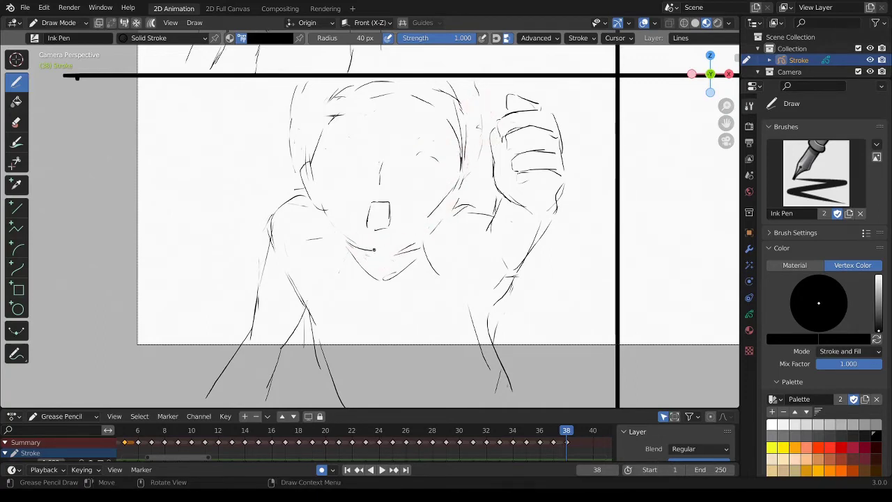
pyautogui.moveTo(330, 213)
pyautogui.mouseDown()
pyautogui.moveTo(382, 244)
pyautogui.moveTo(416, 225)
pyautogui.mouseUp()
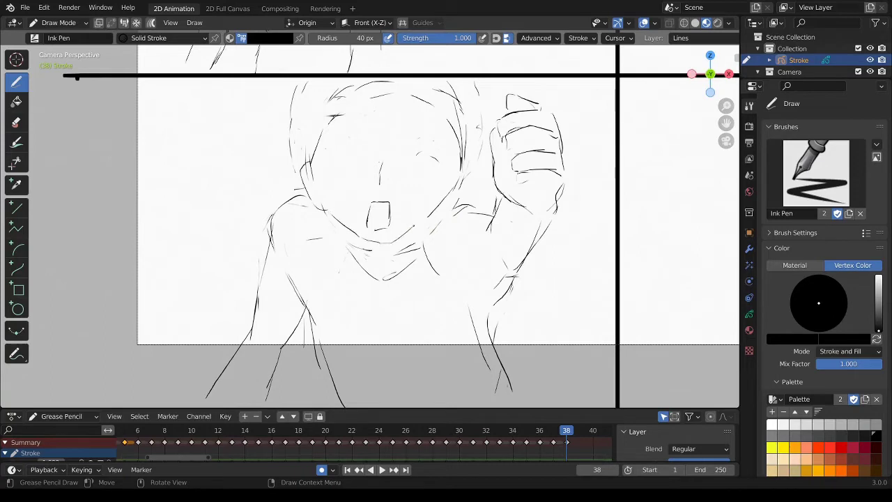
pyautogui.keyDown('ctrl'); pyautogui.moveTo(391, 253); pyautogui.dragTo(356, 244); pyautogui.keyUp('ctrl')
pyautogui.moveTo(422, 255)
pyautogui.mouseDown()
pyautogui.moveTo(409, 278)
pyautogui.moveTo(352, 251)
pyautogui.moveTo(388, 263)
pyautogui.mouseUp()
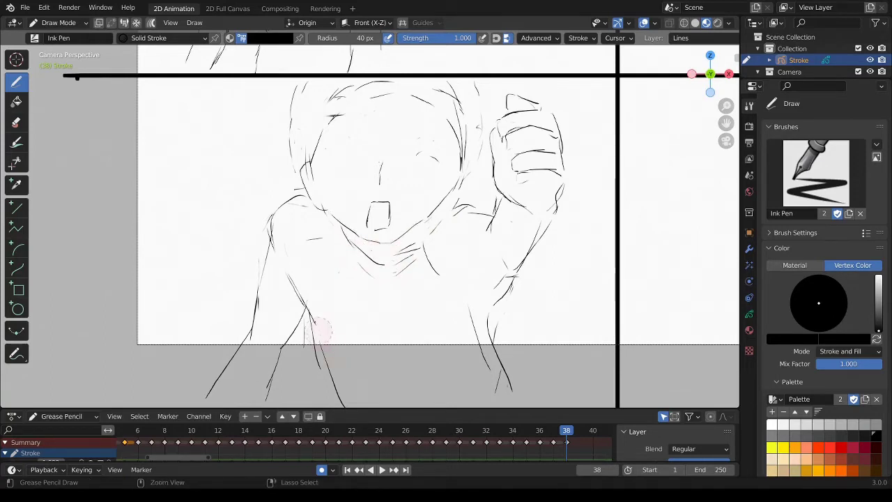
pyautogui.moveTo(330, 332); pyautogui.dragTo(334, 378)
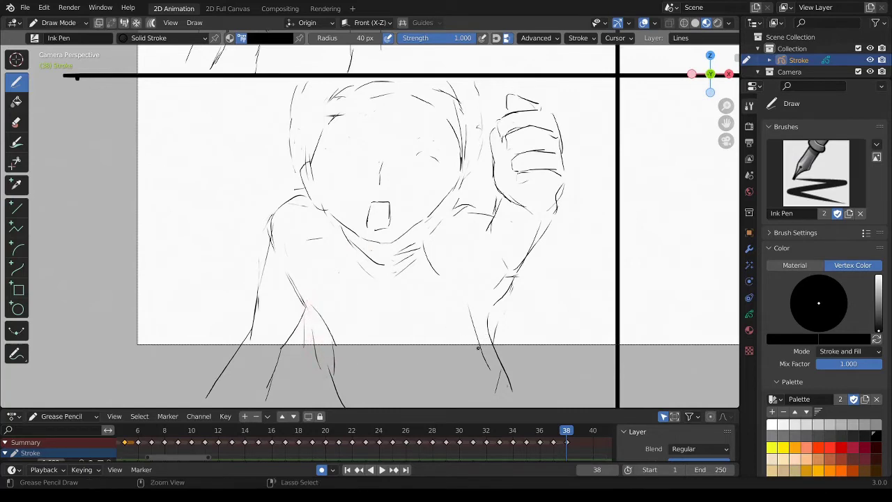
# Step: Clear faint strokes on the right cheek and around the nose, adding a right-side head line
pyautogui.moveTo(442, 160)
pyautogui.keyDown('ctrl'); pyautogui.mouseDown()
pyautogui.moveTo(442, 193)
pyautogui.moveTo(409, 229)
pyautogui.moveTo(428, 217)
pyautogui.moveTo(418, 228)
pyautogui.mouseUp(); pyautogui.keyUp('ctrl')
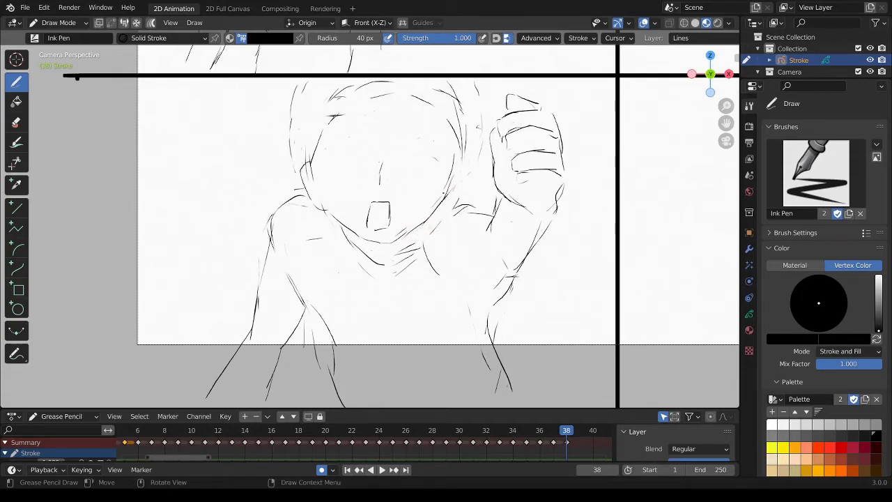
pyautogui.moveTo(444, 189)
pyautogui.keyDown('ctrl'); pyautogui.mouseDown()
pyautogui.moveTo(457, 102)
pyautogui.moveTo(468, 139)
pyautogui.moveTo(444, 201)
pyautogui.mouseUp(); pyautogui.keyUp('ctrl')
pyautogui.moveTo(388, 144)
pyautogui.keyDown('ctrl'); pyautogui.mouseDown()
pyautogui.moveTo(376, 179)
pyautogui.moveTo(386, 164)
pyautogui.moveTo(450, 161)
pyautogui.moveTo(447, 199)
pyautogui.mouseUp(); pyautogui.keyUp('ctrl')
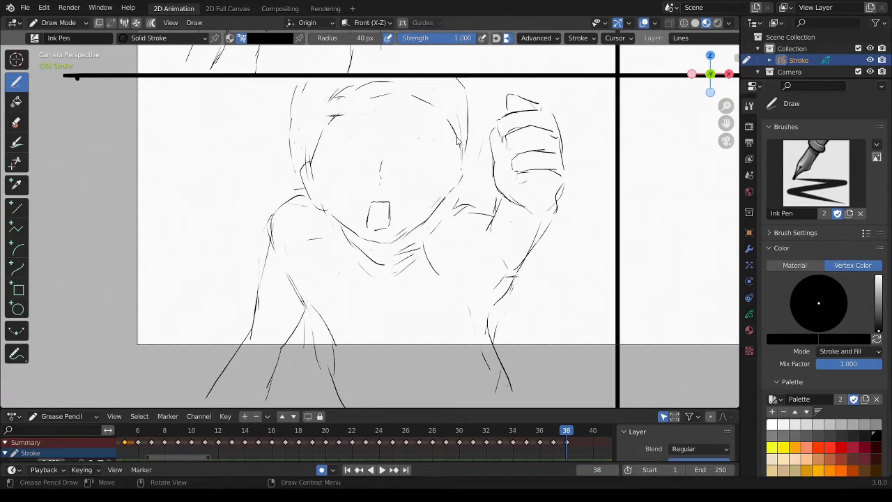
pyautogui.moveTo(461, 143); pyautogui.dragTo(458, 169)
# Step: Draw both eyes, an eyebrow over the left eye, and the hairline across the head
pyautogui.moveTo(343, 156); pyautogui.dragTo(325, 160)
pyautogui.moveTo(407, 158); pyautogui.dragTo(431, 157)
pyautogui.moveTo(345, 157)
pyautogui.keyDown('ctrl'); pyautogui.mouseDown()
pyautogui.moveTo(330, 159)
pyautogui.moveTo(354, 158)
pyautogui.mouseUp(); pyautogui.keyUp('ctrl')
pyautogui.moveTo(319, 154); pyautogui.dragTo(359, 142)
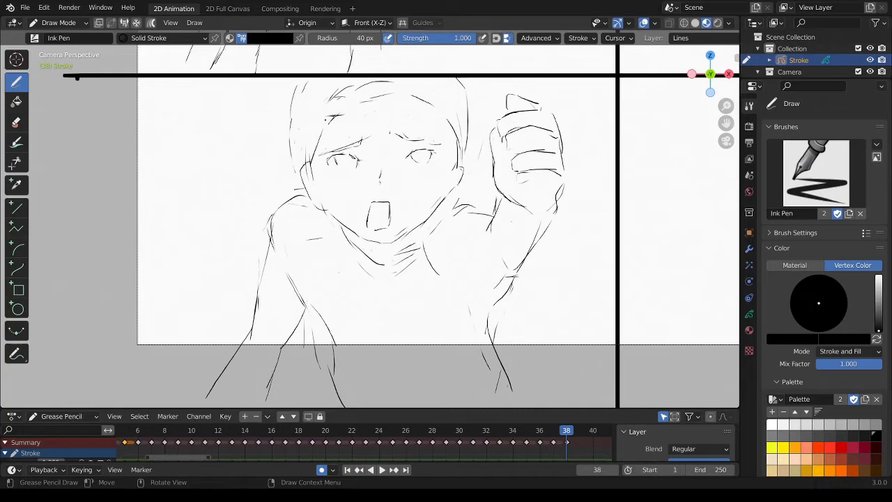
pyautogui.moveTo(327, 118)
pyautogui.mouseDown()
pyautogui.moveTo(348, 103)
pyautogui.moveTo(433, 109)
pyautogui.mouseUp()
# Step: Erase stray eye marks, redraw the nose slightly lower, and reshape the open mouth
pyautogui.moveTo(354, 157)
pyautogui.keyDown('ctrl'); pyautogui.mouseDown()
pyautogui.moveTo(335, 167)
pyautogui.moveTo(356, 162)
pyautogui.mouseUp(); pyautogui.keyUp('ctrl')
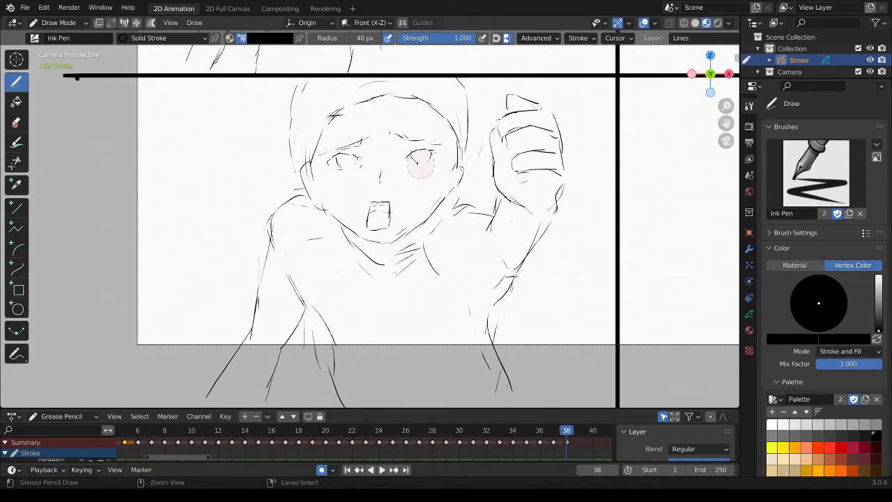
pyautogui.keyDown('ctrl'); pyautogui.moveTo(421, 160); pyautogui.dragTo(381, 176); pyautogui.keyUp('ctrl')
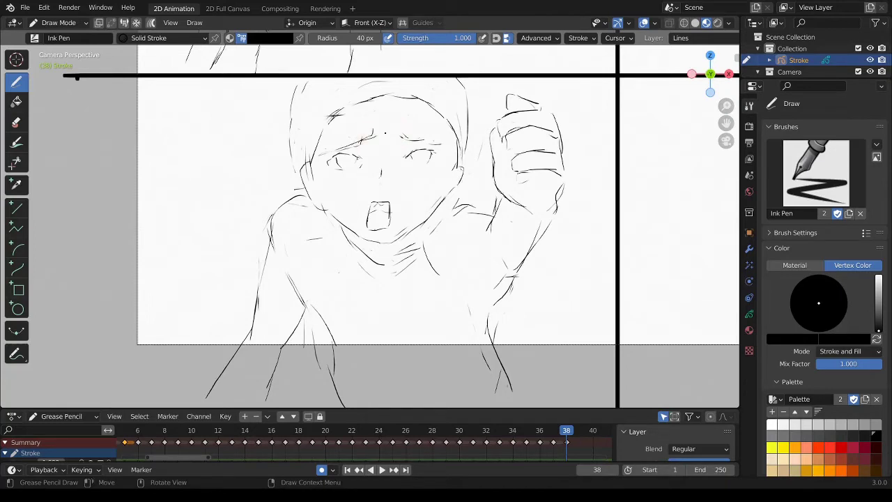
pyautogui.keyDown('ctrl'); pyautogui.moveTo(380, 166); pyautogui.dragTo(381, 183); pyautogui.keyUp('ctrl')
pyautogui.keyDown('ctrl'); pyautogui.moveTo(383, 218); pyautogui.dragTo(379, 206); pyautogui.keyUp('ctrl')
# Step: Add emphasis lines on the panel's left side and to the right of the fist
pyautogui.moveTo(146, 258); pyautogui.dragTo(244, 264)
pyautogui.moveTo(237, 249); pyautogui.dragTo(195, 251)
pyautogui.moveTo(220, 146); pyautogui.dragTo(217, 195)
pyautogui.moveTo(174, 163); pyautogui.dragTo(229, 154)
pyautogui.moveTo(143, 188); pyautogui.dragTo(235, 146)
pyautogui.moveTo(597, 247); pyautogui.dragTo(572, 258)
pyautogui.moveTo(573, 259); pyautogui.dragTo(589, 294)
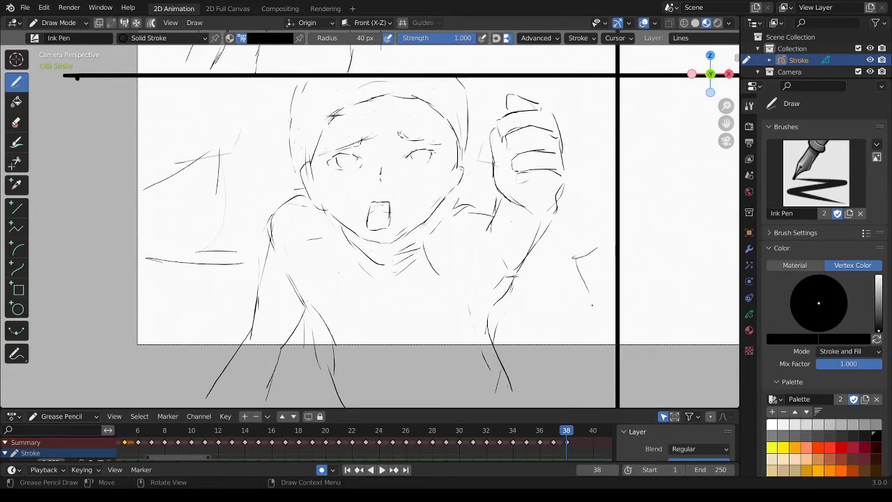
# Step: Add more diagonal emphasis strokes radiating around the figure and fist
pyautogui.moveTo(154, 298); pyautogui.dragTo(115, 344)
pyautogui.moveTo(136, 310); pyautogui.dragTo(108, 343)
pyautogui.moveTo(179, 262); pyautogui.dragTo(152, 287)
pyautogui.moveTo(190, 244); pyautogui.dragTo(165, 277)
pyautogui.moveTo(248, 156); pyautogui.dragTo(237, 178)
pyautogui.moveTo(145, 147); pyautogui.dragTo(188, 131)
pyautogui.moveTo(216, 114); pyautogui.dragTo(245, 118)
pyautogui.moveTo(479, 105); pyautogui.dragTo(488, 113)
pyautogui.moveTo(582, 256); pyautogui.dragTo(601, 304)
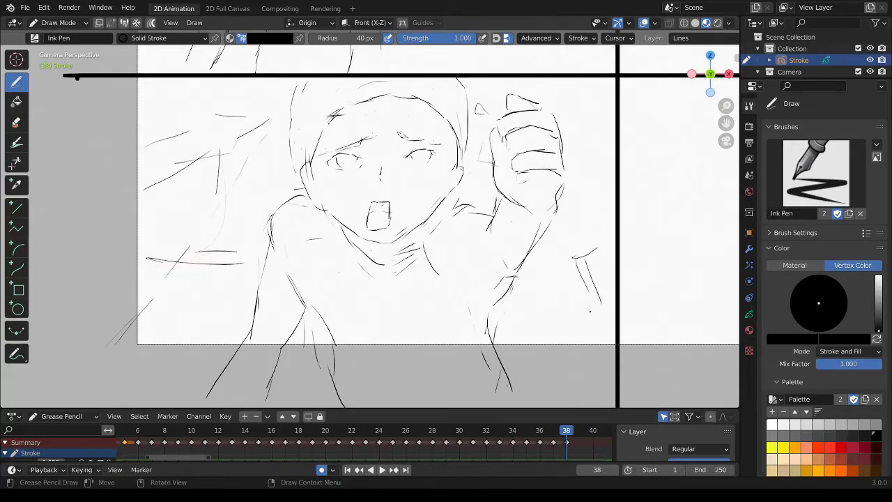
pyautogui.moveTo(535, 307); pyautogui.dragTo(574, 298)
pyautogui.moveTo(615, 201); pyautogui.dragTo(616, 256)
# Step: Bring the next empty panel into view and rough in the upper hand and rounded fist
pyautogui.moveTo(77, 78)
pyautogui.keyDown('shift'); pyautogui.mouseDown(button='middle')
pyautogui.moveTo(145, 66)
pyautogui.moveTo(133, 39)
pyautogui.mouseUp(button='middle'); pyautogui.keyUp('shift')
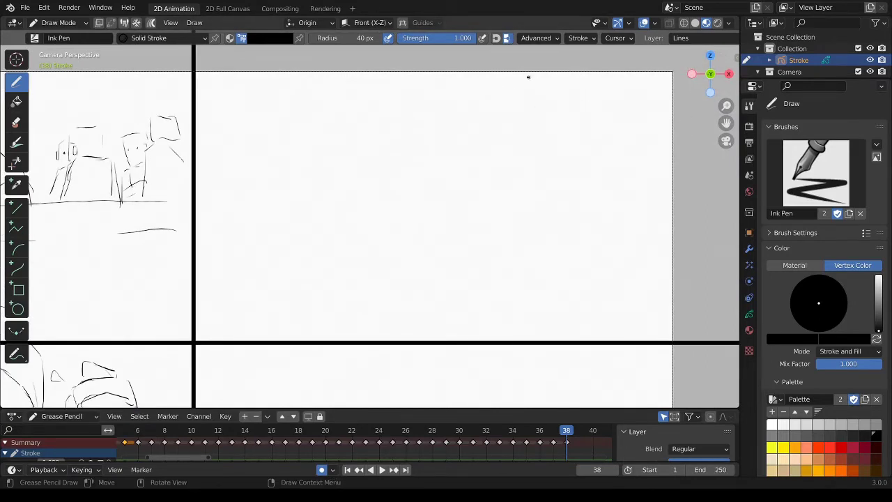
pyautogui.moveTo(558, 74); pyautogui.dragTo(544, 86)
pyautogui.moveTo(481, 134); pyautogui.dragTo(465, 150)
pyautogui.moveTo(457, 152)
pyautogui.mouseDown()
pyautogui.moveTo(430, 182)
pyautogui.moveTo(458, 216)
pyautogui.mouseUp()
pyautogui.moveTo(468, 224); pyautogui.dragTo(498, 211)
# Step: Sketch the wrist, crossing finger and knuckle curves of the fist
pyautogui.moveTo(400, 174); pyautogui.dragTo(352, 213)
pyautogui.moveTo(420, 161); pyautogui.dragTo(443, 174)
pyautogui.moveTo(443, 215); pyautogui.dragTo(438, 247)
pyautogui.moveTo(360, 209)
pyautogui.mouseDown()
pyautogui.moveTo(358, 234)
pyautogui.moveTo(385, 262)
pyautogui.moveTo(438, 246)
pyautogui.mouseUp()
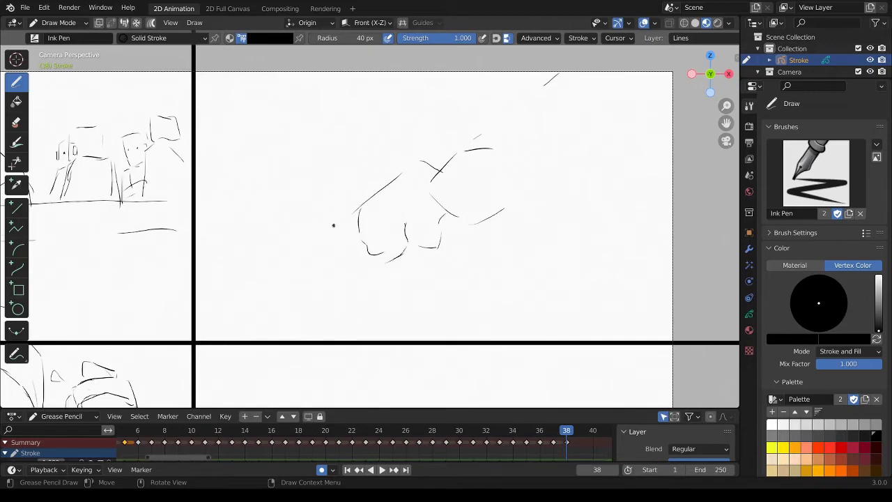
# Step: Draw the left and right forearms reaching diagonally in from the panel edges
pyautogui.moveTo(347, 212); pyautogui.dragTo(235, 255)
pyautogui.moveTo(384, 257)
pyautogui.mouseDown()
pyautogui.moveTo(333, 270)
pyautogui.moveTo(266, 308)
pyautogui.mouseUp()
pyautogui.moveTo(251, 253); pyautogui.dragTo(209, 263)
pyautogui.moveTo(266, 305); pyautogui.dragTo(239, 319)
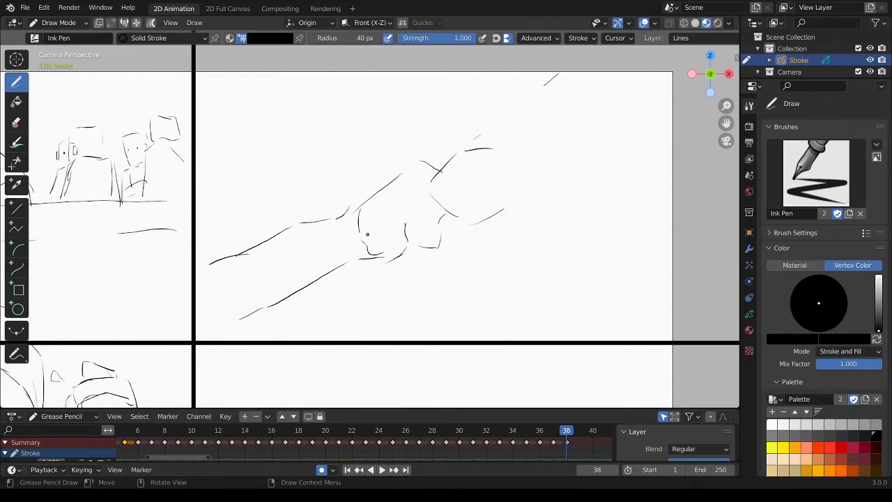
pyautogui.moveTo(482, 149); pyautogui.dragTo(533, 128)
pyautogui.moveTo(597, 79); pyautogui.dragTo(524, 136)
pyautogui.moveTo(676, 124); pyautogui.dragTo(647, 135)
pyautogui.moveTo(632, 144); pyautogui.dragTo(495, 208)
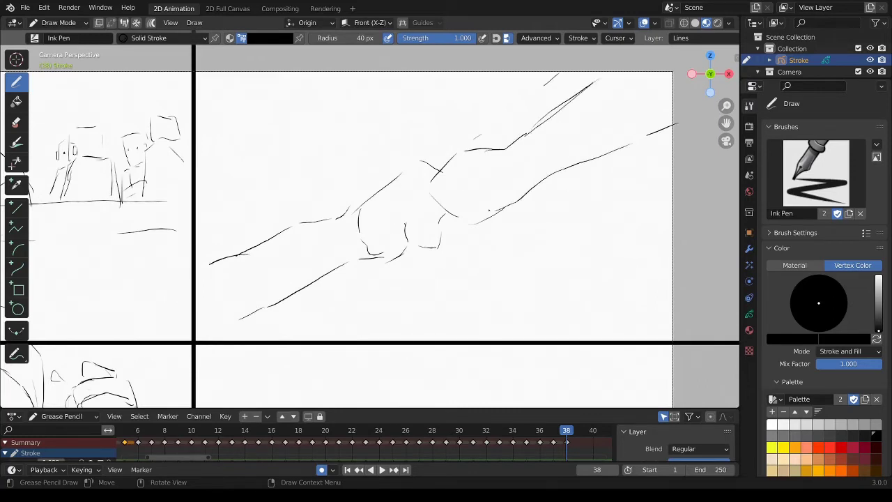
# Step: Add detail strokes on the upper hand and loose background lines behind the hands
pyautogui.moveTo(463, 159); pyautogui.dragTo(482, 151)
pyautogui.moveTo(497, 148); pyautogui.dragTo(524, 138)
pyautogui.moveTo(573, 79); pyautogui.dragTo(557, 91)
pyautogui.moveTo(439, 78); pyautogui.dragTo(439, 102)
pyautogui.moveTo(365, 54); pyautogui.dragTo(355, 152)
pyautogui.moveTo(225, 137); pyautogui.dragTo(278, 162)
pyautogui.moveTo(519, 75); pyautogui.dragTo(505, 104)
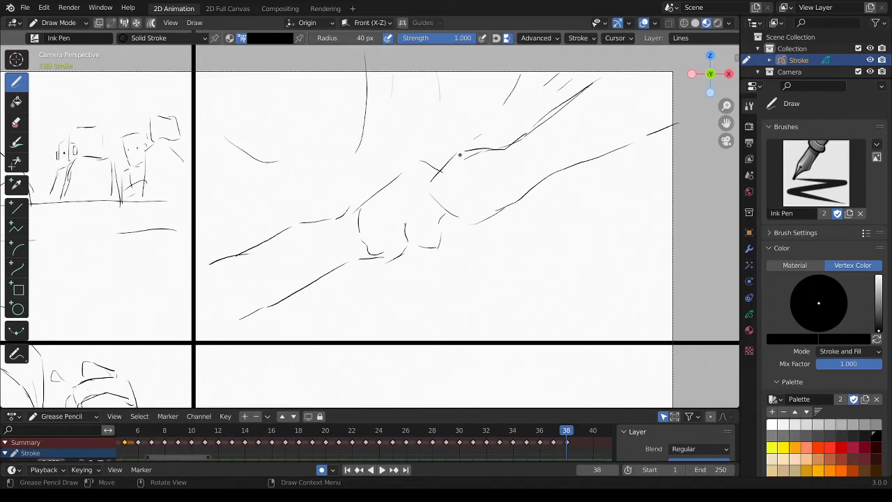
# Step: Clean up crossed strokes, redraw the fingertips, and add wrist and finger lines
pyautogui.keyDown('ctrl'); pyautogui.moveTo(450, 161); pyautogui.dragTo(431, 177); pyautogui.keyUp('ctrl')
pyautogui.moveTo(468, 146)
pyautogui.mouseDown()
pyautogui.moveTo(422, 175)
pyautogui.moveTo(425, 201)
pyautogui.moveTo(450, 202)
pyautogui.moveTo(438, 197)
pyautogui.moveTo(429, 208)
pyautogui.moveTo(446, 202)
pyautogui.moveTo(436, 203)
pyautogui.moveTo(442, 212)
pyautogui.moveTo(460, 209)
pyautogui.moveTo(471, 225)
pyautogui.moveTo(453, 222)
pyautogui.moveTo(470, 200)
pyautogui.moveTo(451, 209)
pyautogui.mouseUp()
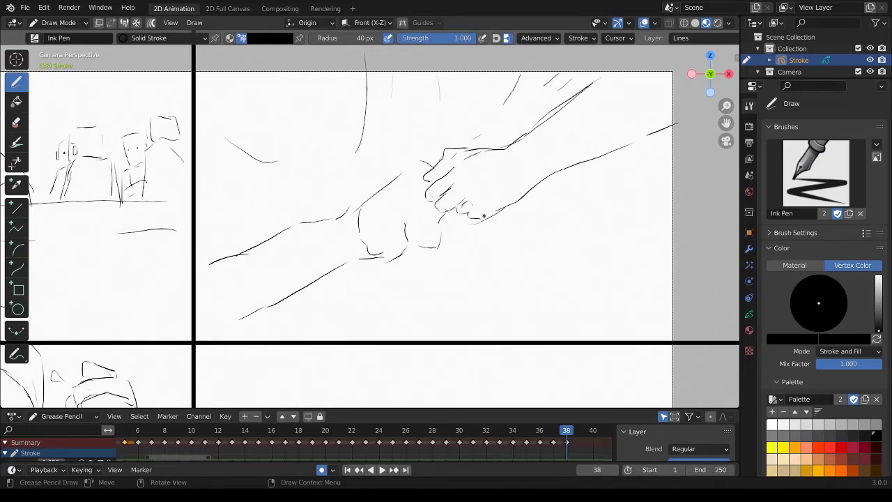
pyautogui.moveTo(478, 218)
pyautogui.keyDown('ctrl'); pyautogui.mouseDown()
pyautogui.moveTo(491, 215)
pyautogui.moveTo(427, 222)
pyautogui.mouseUp(); pyautogui.keyUp('ctrl')
pyautogui.moveTo(439, 206)
pyautogui.keyDown('ctrl'); pyautogui.mouseDown()
pyautogui.moveTo(429, 199)
pyautogui.moveTo(429, 222)
pyautogui.mouseUp(); pyautogui.keyUp('ctrl')
pyautogui.moveTo(437, 202); pyautogui.dragTo(436, 220)
pyautogui.hotkey('ctrl', 'z')
pyautogui.moveTo(417, 174)
pyautogui.mouseDown()
pyautogui.moveTo(398, 193)
pyautogui.moveTo(343, 210)
pyautogui.moveTo(399, 183)
pyautogui.moveTo(371, 197)
pyautogui.mouseUp()
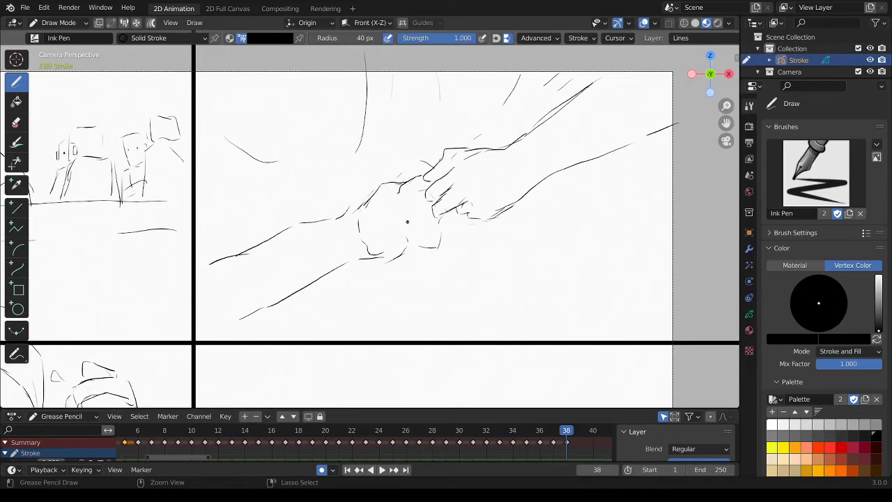
pyautogui.moveTo(399, 217)
pyautogui.mouseDown()
pyautogui.moveTo(395, 255)
pyautogui.moveTo(401, 240)
pyautogui.moveTo(434, 242)
pyautogui.moveTo(416, 217)
pyautogui.mouseUp()
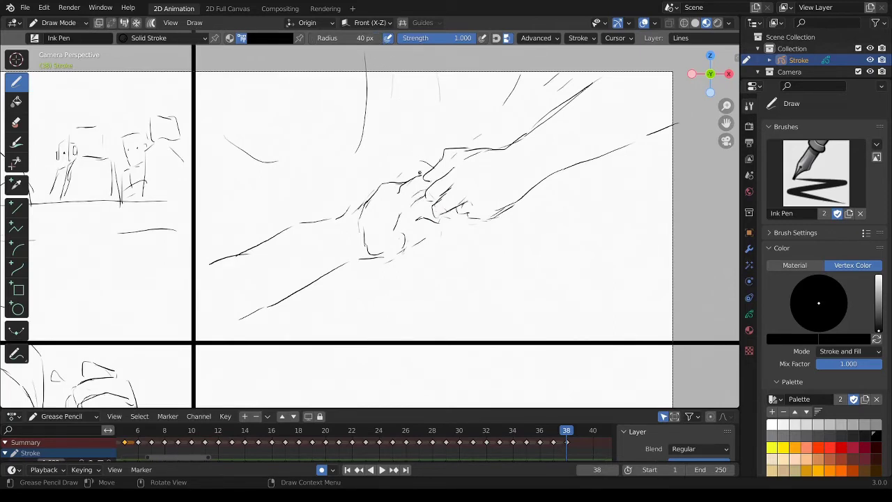
# Step: Erase and redraw the finger strokes and trim the lower hand's palm outline
pyautogui.moveTo(424, 202)
pyautogui.keyDown('ctrl'); pyautogui.mouseDown()
pyautogui.moveTo(406, 200)
pyautogui.moveTo(429, 187)
pyautogui.mouseUp(); pyautogui.keyUp('ctrl')
pyautogui.moveTo(418, 199)
pyautogui.keyDown('ctrl'); pyautogui.mouseDown()
pyautogui.moveTo(404, 203)
pyautogui.moveTo(424, 188)
pyautogui.mouseUp(); pyautogui.keyUp('ctrl')
pyautogui.keyDown('ctrl'); pyautogui.moveTo(422, 221); pyautogui.dragTo(420, 209); pyautogui.keyUp('ctrl')
pyautogui.moveTo(429, 203); pyautogui.dragTo(440, 224)
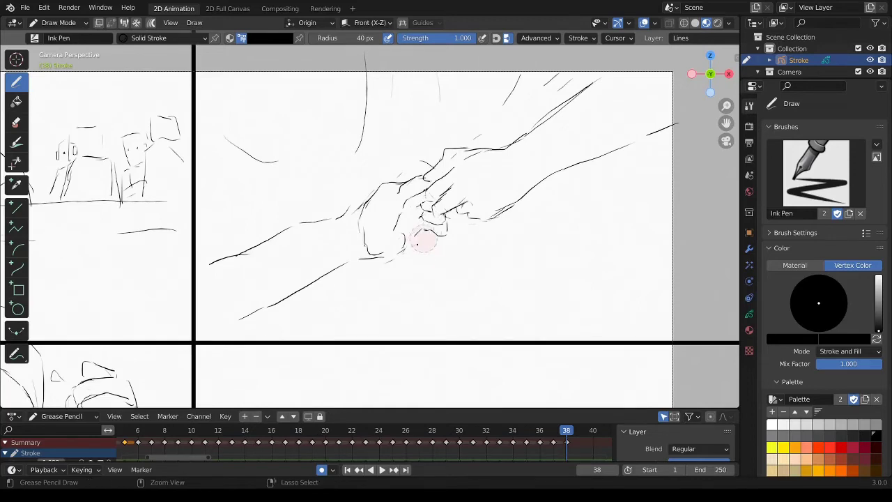
pyautogui.keyDown('ctrl'); pyautogui.moveTo(423, 239); pyautogui.dragTo(417, 242); pyautogui.keyUp('ctrl')
pyautogui.keyDown('ctrl'); pyautogui.moveTo(359, 235); pyautogui.dragTo(360, 223); pyautogui.keyUp('ctrl')
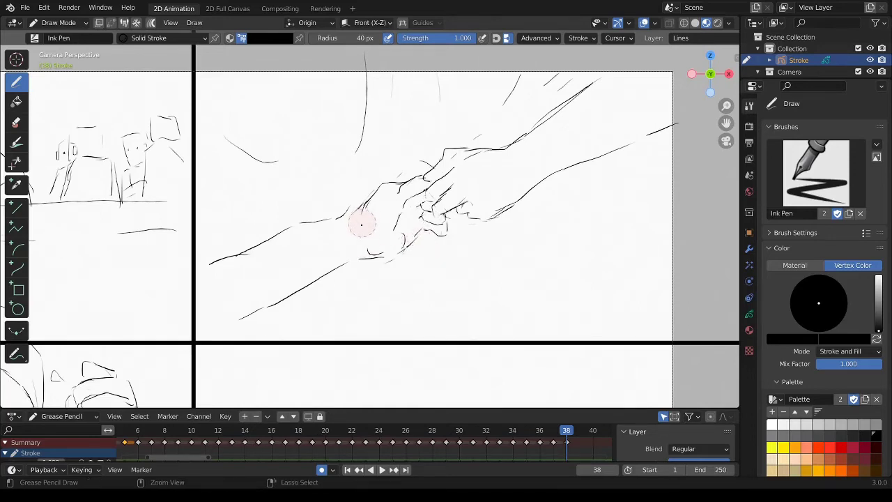
# Step: Redraw cleaner, darker upper and lower forearm lines leading into the clasped hands
pyautogui.moveTo(363, 190)
pyautogui.keyDown('ctrl'); pyautogui.mouseDown()
pyautogui.moveTo(327, 221)
pyautogui.moveTo(197, 269)
pyautogui.mouseUp(); pyautogui.keyUp('ctrl')
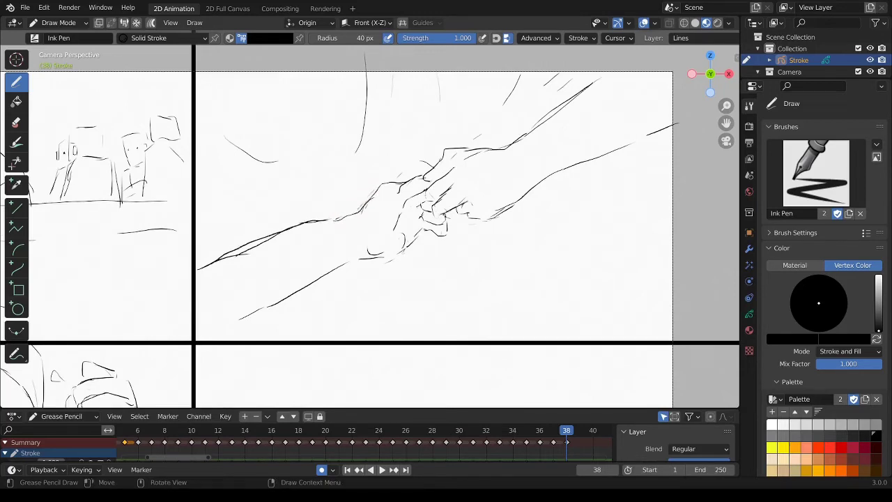
pyautogui.moveTo(329, 221)
pyautogui.keyDown('ctrl'); pyautogui.mouseDown()
pyautogui.moveTo(209, 259)
pyautogui.moveTo(338, 218)
pyautogui.mouseUp(); pyautogui.keyUp('ctrl')
pyautogui.keyDown('ctrl'); pyautogui.moveTo(352, 267); pyautogui.dragTo(207, 335); pyautogui.keyUp('ctrl')
pyautogui.keyDown('ctrl'); pyautogui.moveTo(261, 303); pyautogui.dragTo(209, 327); pyautogui.keyUp('ctrl')
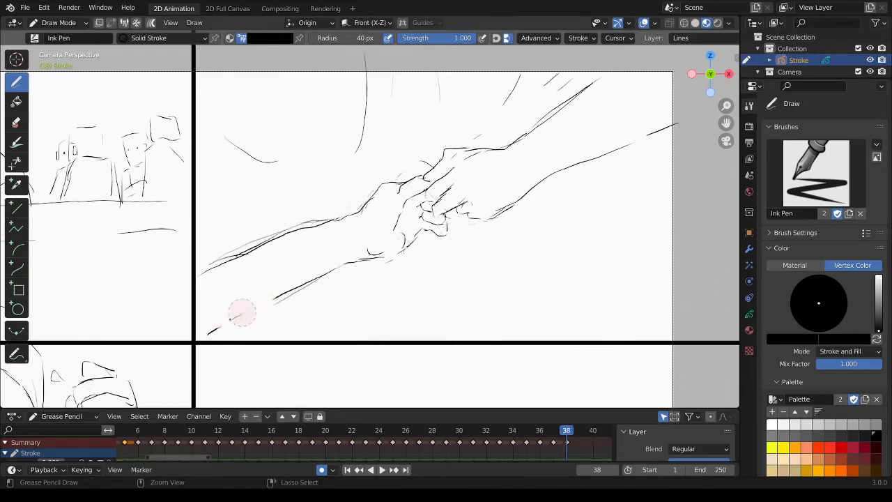
pyautogui.moveTo(278, 298); pyautogui.dragTo(213, 337)
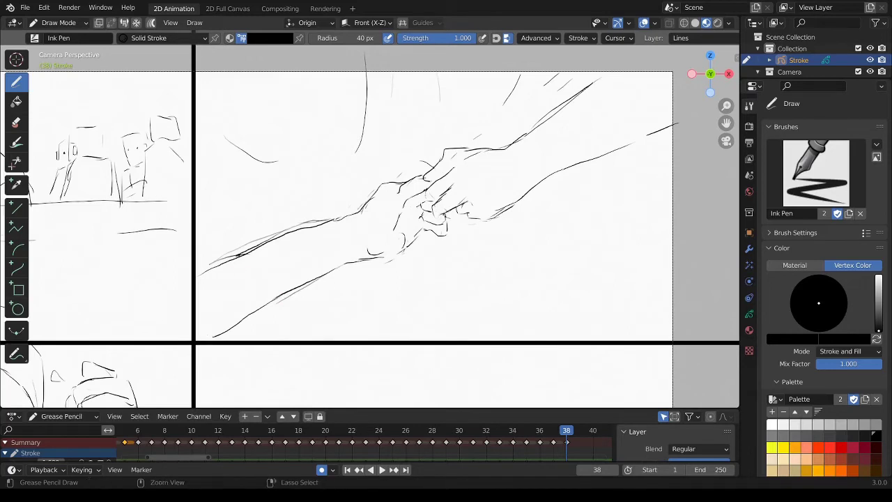
pyautogui.keyDown('ctrl'); pyautogui.moveTo(362, 249); pyautogui.dragTo(390, 255); pyautogui.keyUp('ctrl')
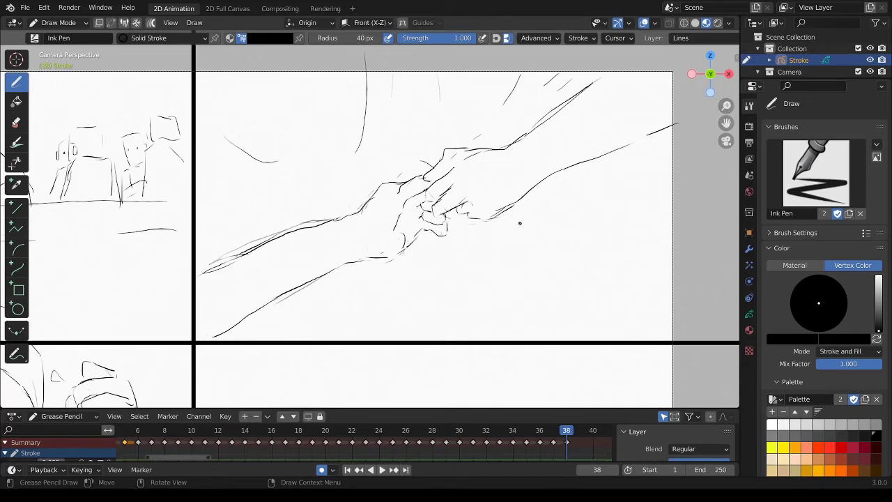
pyautogui.moveTo(474, 221); pyautogui.dragTo(490, 217)
# Step: Draw a long counter edge below the hands and vertical post lines behind them
pyautogui.moveTo(730, 288); pyautogui.dragTo(339, 300)
pyautogui.moveTo(374, 73); pyautogui.dragTo(369, 176)
pyautogui.moveTo(407, 73); pyautogui.dragTo(405, 106)
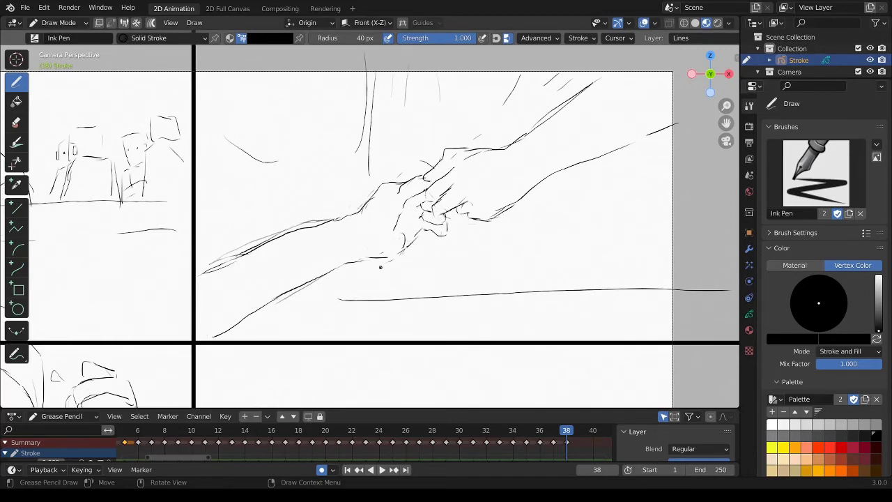
pyautogui.moveTo(373, 269); pyautogui.dragTo(373, 312)
pyautogui.moveTo(415, 282); pyautogui.dragTo(414, 301)
pyautogui.moveTo(409, 72); pyautogui.dragTo(407, 174)
pyautogui.moveTo(437, 76); pyautogui.dragTo(436, 123)
pyautogui.moveTo(447, 217)
pyautogui.mouseDown()
pyautogui.moveTo(449, 299)
pyautogui.moveTo(446, 290)
pyautogui.mouseUp()
# Step: Add horizontal background strokes and a curved line right of the hands
pyautogui.keyDown('ctrl'); pyautogui.moveTo(270, 161); pyautogui.dragTo(218, 131); pyautogui.keyUp('ctrl')
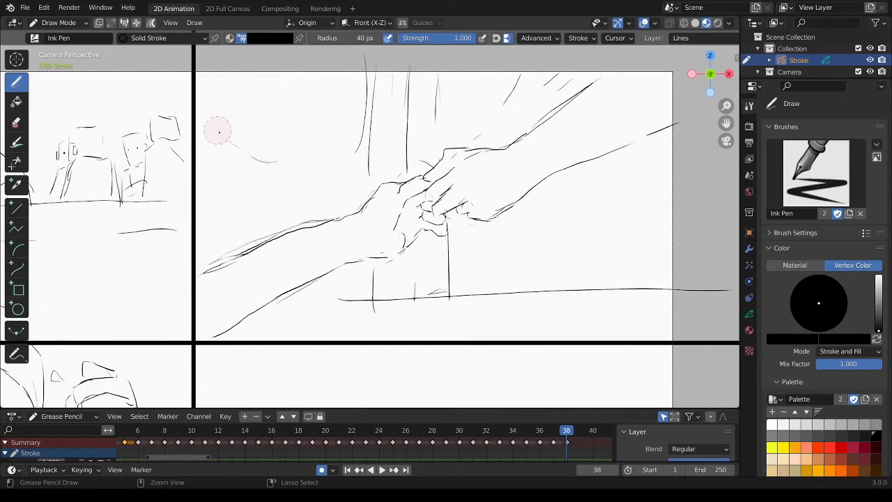
pyautogui.moveTo(242, 178); pyautogui.dragTo(319, 176)
pyautogui.moveTo(429, 135); pyautogui.dragTo(480, 132)
pyautogui.moveTo(581, 188); pyautogui.dragTo(657, 196)
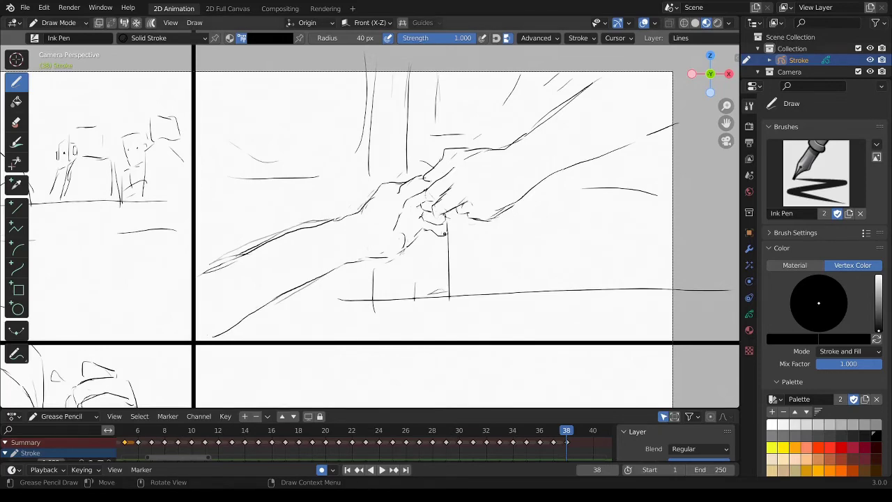
# Step: Pan down to centre the next empty panel and draw the child's oval head
pyautogui.scroll(-1, 444, 234)
pyautogui.scroll(-2, 456, 255)
pyautogui.scroll(-1, 448, 149)
pyautogui.scroll(-3, 456, 140)
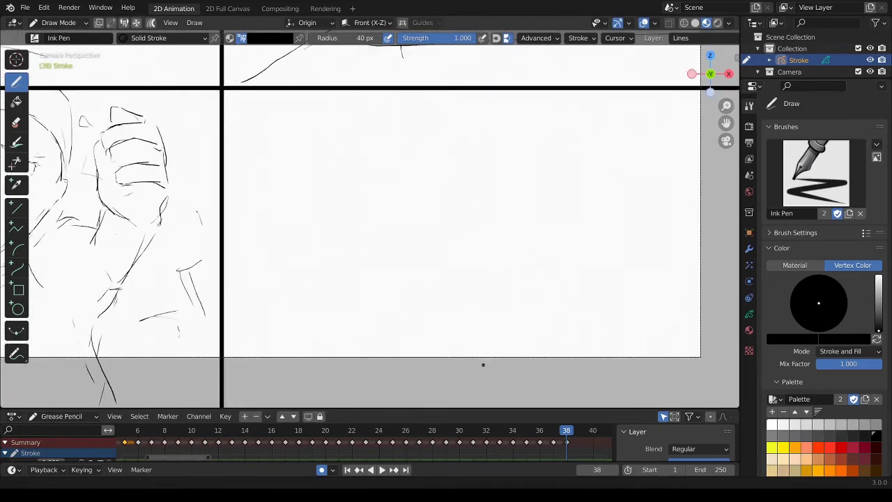
pyautogui.moveTo(483, 364)
pyautogui.keyDown('shift'); pyautogui.mouseDown(button='middle')
pyautogui.moveTo(454, 361)
pyautogui.moveTo(453, 370)
pyautogui.mouseUp(button='middle'); pyautogui.keyUp('shift')
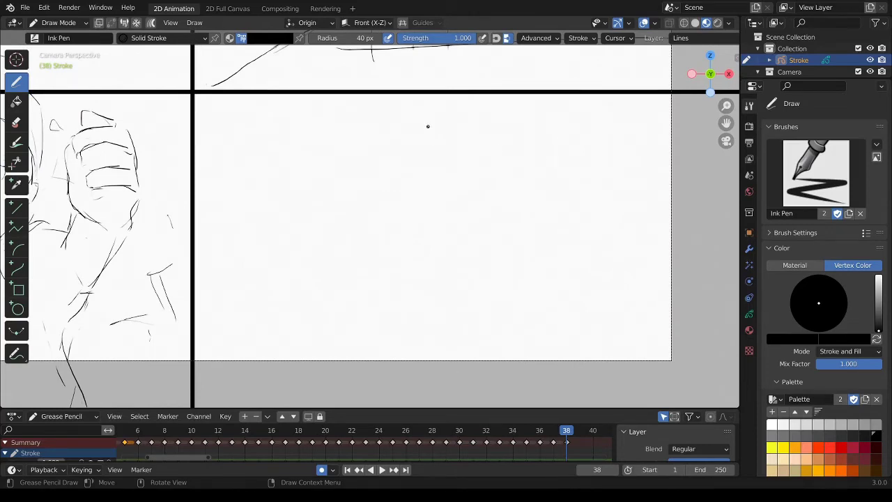
pyautogui.moveTo(433, 121)
pyautogui.mouseDown()
pyautogui.moveTo(418, 165)
pyautogui.moveTo(476, 142)
pyautogui.moveTo(466, 185)
pyautogui.moveTo(395, 189)
pyautogui.mouseUp()
# Step: Sketch both torso sides down to the hips, with the lower-left hip curve
pyautogui.moveTo(478, 173)
pyautogui.mouseDown()
pyautogui.moveTo(500, 174)
pyautogui.moveTo(501, 202)
pyautogui.moveTo(478, 262)
pyautogui.mouseUp()
pyautogui.moveTo(404, 231)
pyautogui.mouseDown()
pyautogui.moveTo(419, 264)
pyautogui.moveTo(416, 294)
pyautogui.mouseUp()
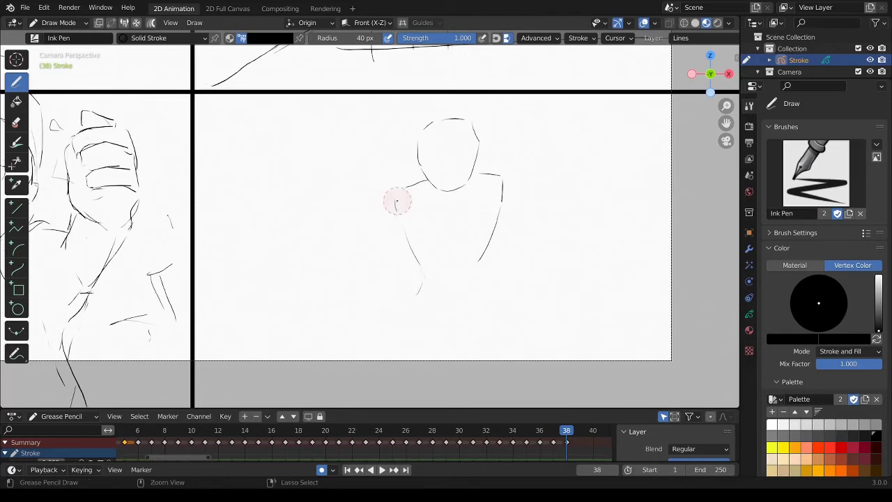
pyautogui.moveTo(396, 199)
pyautogui.keyDown('ctrl'); pyautogui.mouseDown()
pyautogui.moveTo(421, 247)
pyautogui.moveTo(410, 307)
pyautogui.mouseUp(); pyautogui.keyUp('ctrl')
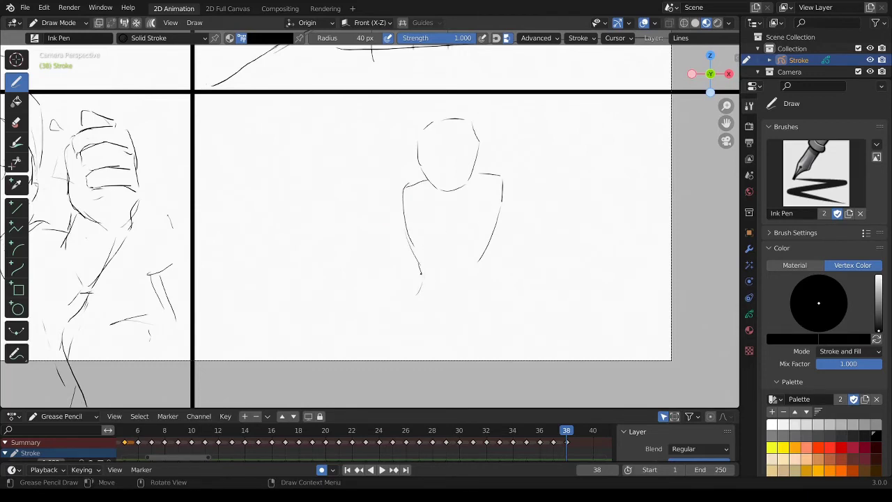
pyautogui.moveTo(480, 264)
pyautogui.mouseDown()
pyautogui.moveTo(499, 311)
pyautogui.moveTo(463, 345)
pyautogui.mouseUp()
pyautogui.moveTo(404, 311); pyautogui.dragTo(437, 347)
pyautogui.moveTo(488, 293); pyautogui.dragTo(472, 302)
pyautogui.moveTo(458, 325); pyautogui.dragTo(453, 361)
# Step: Make room below and draw the outer and inner leg lines, reworking the left leg
pyautogui.moveTo(726, 123); pyautogui.dragTo(712, 43)
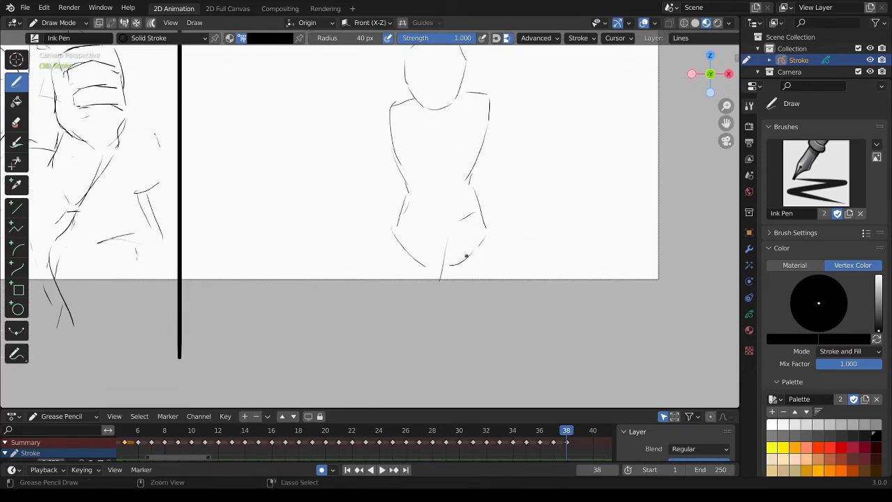
pyautogui.moveTo(446, 237); pyautogui.dragTo(437, 322)
pyautogui.moveTo(484, 221); pyautogui.dragTo(491, 324)
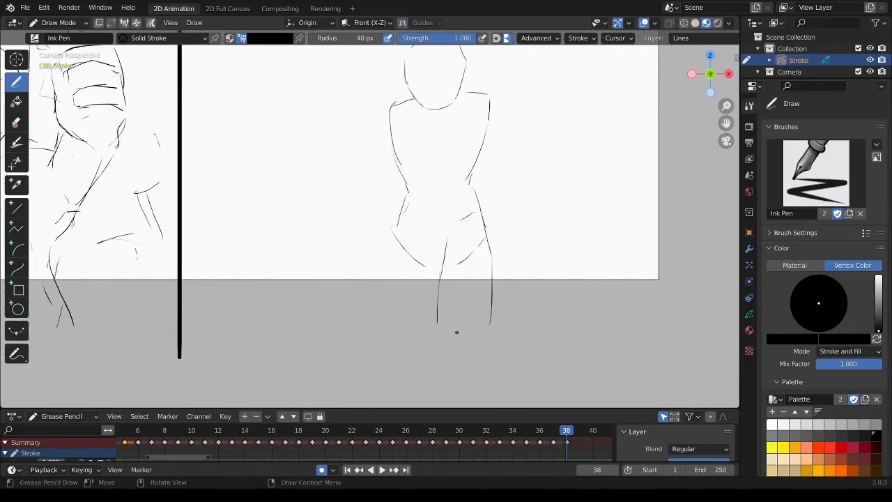
pyautogui.keyDown('ctrl'); pyautogui.moveTo(437, 281); pyautogui.dragTo(434, 255); pyautogui.keyUp('ctrl')
pyautogui.moveTo(436, 298); pyautogui.dragTo(450, 359)
pyautogui.moveTo(490, 323); pyautogui.dragTo(489, 376)
pyautogui.moveTo(393, 233); pyautogui.dragTo(423, 331)
pyautogui.moveTo(396, 278); pyautogui.dragTo(404, 324)
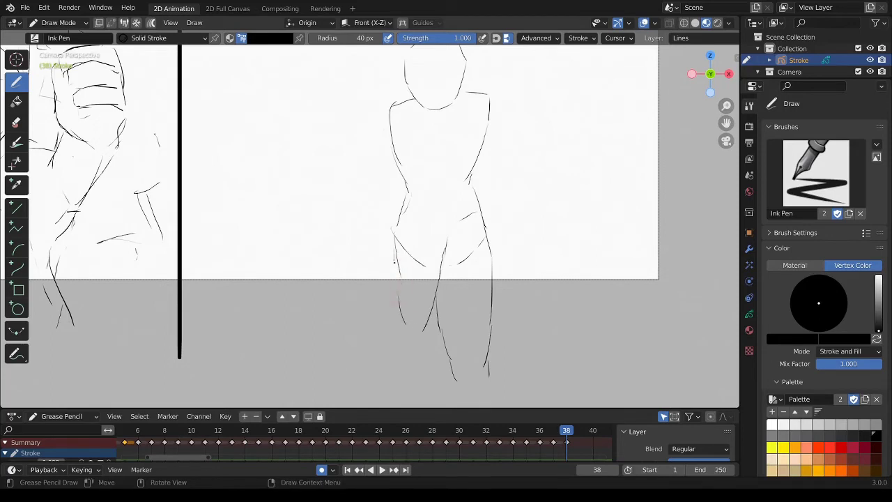
pyautogui.moveTo(395, 261); pyautogui.dragTo(402, 310)
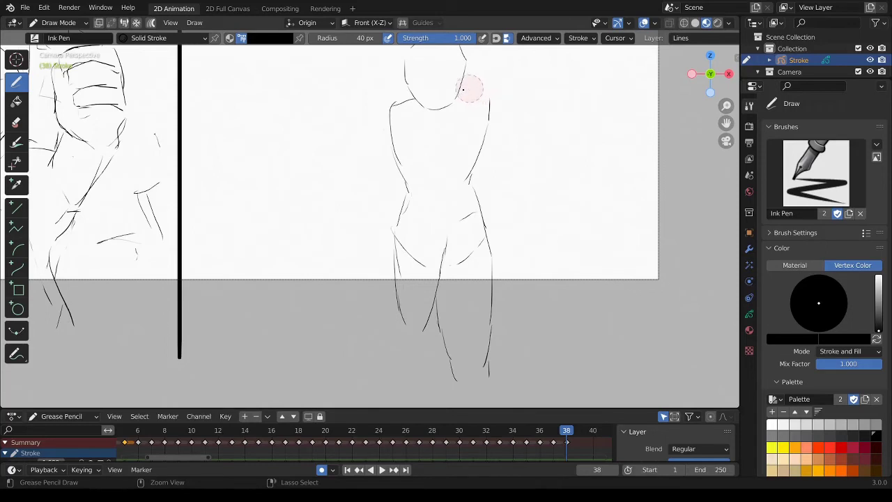
# Step: Redraw both shoulders and torso sides higher, replacing the old hip lines with new waist lines
pyautogui.moveTo(460, 91)
pyautogui.mouseDown()
pyautogui.moveTo(487, 102)
pyautogui.moveTo(493, 132)
pyautogui.mouseUp()
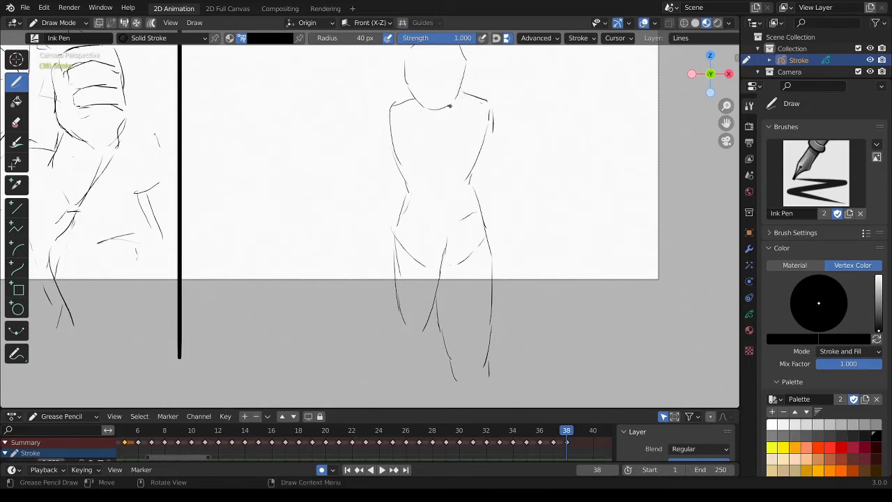
pyautogui.moveTo(415, 105)
pyautogui.keyDown('ctrl'); pyautogui.mouseDown()
pyautogui.moveTo(383, 101)
pyautogui.moveTo(393, 96)
pyautogui.moveTo(392, 145)
pyautogui.mouseUp(); pyautogui.keyUp('ctrl')
pyautogui.moveTo(441, 216)
pyautogui.keyDown('ctrl'); pyautogui.mouseDown()
pyautogui.moveTo(448, 258)
pyautogui.moveTo(467, 219)
pyautogui.mouseUp(); pyautogui.keyUp('ctrl')
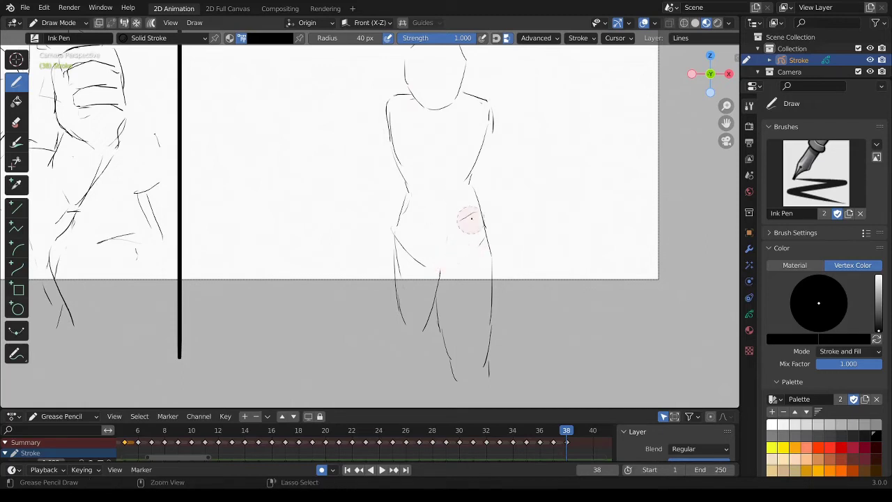
pyautogui.moveTo(404, 221)
pyautogui.mouseDown()
pyautogui.moveTo(438, 234)
pyautogui.moveTo(476, 221)
pyautogui.mouseUp()
pyautogui.moveTo(442, 249)
pyautogui.keyDown('ctrl'); pyautogui.mouseDown()
pyautogui.moveTo(443, 278)
pyautogui.moveTo(437, 270)
pyautogui.mouseUp(); pyautogui.keyUp('ctrl')
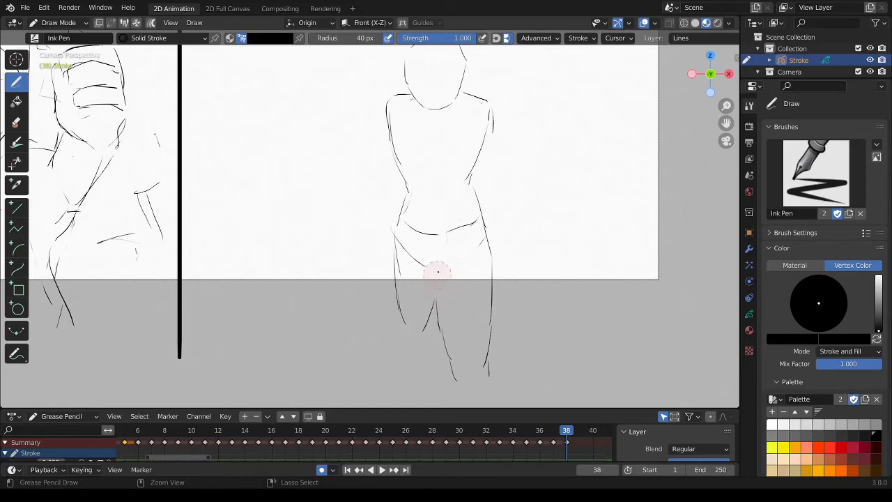
pyautogui.moveTo(441, 322)
pyautogui.mouseDown()
pyautogui.moveTo(453, 255)
pyautogui.moveTo(438, 288)
pyautogui.mouseUp()
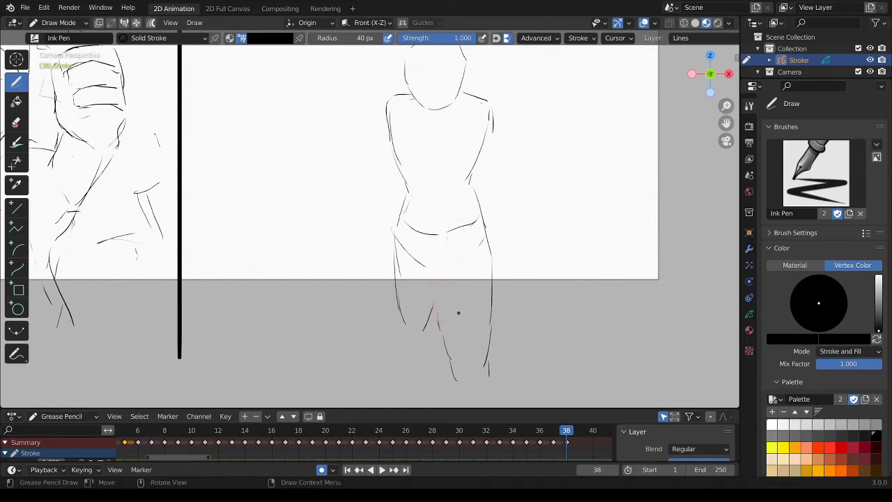
# Step: Add the raised knee curve, hip-to-crotch line and redrawn lower-leg outlines
pyautogui.moveTo(450, 317); pyautogui.dragTo(489, 301)
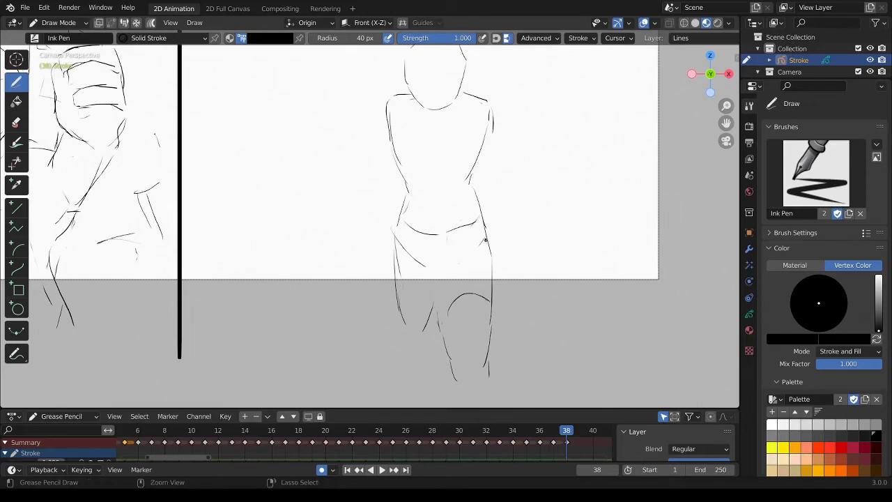
pyautogui.moveTo(486, 240); pyautogui.dragTo(433, 275)
pyautogui.hotkey('ctrl', 'z')
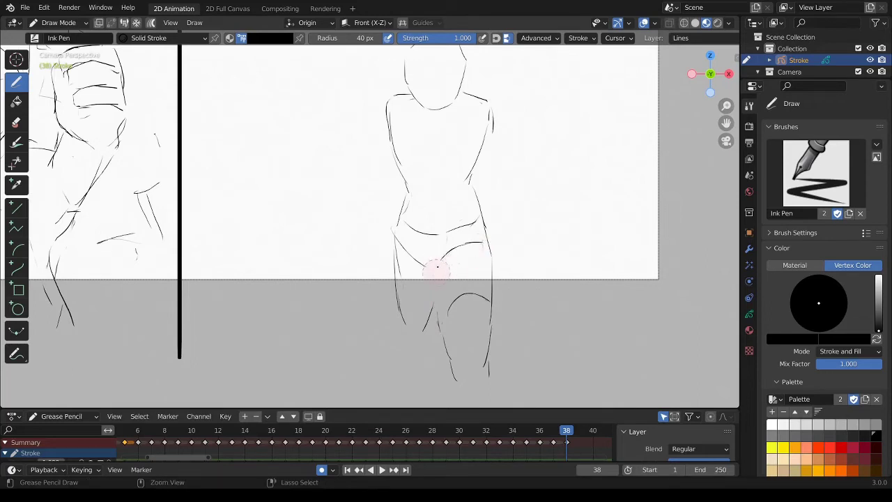
pyautogui.moveTo(436, 279)
pyautogui.mouseDown()
pyautogui.moveTo(450, 251)
pyautogui.moveTo(434, 311)
pyautogui.moveTo(487, 373)
pyautogui.mouseUp()
pyautogui.moveTo(489, 299); pyautogui.dragTo(482, 356)
pyautogui.moveTo(449, 320); pyautogui.dragTo(452, 366)
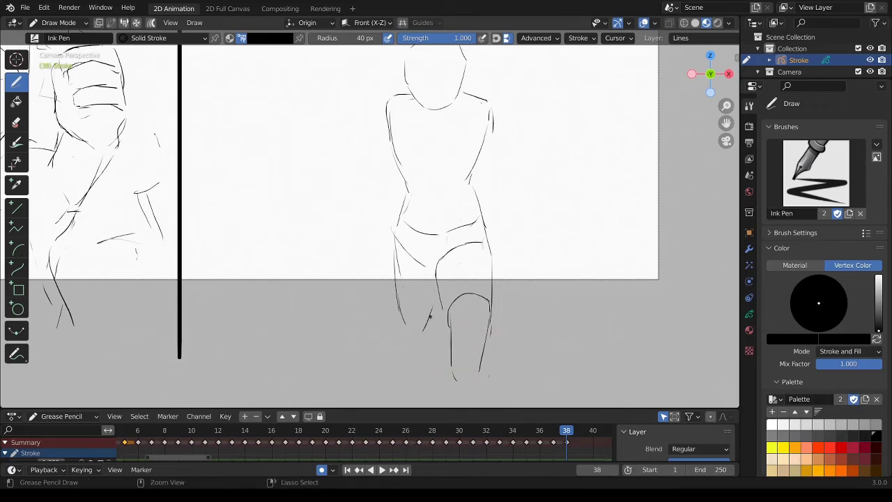
pyautogui.keyDown('ctrl'); pyautogui.moveTo(392, 258); pyautogui.dragTo(408, 324); pyautogui.keyUp('ctrl')
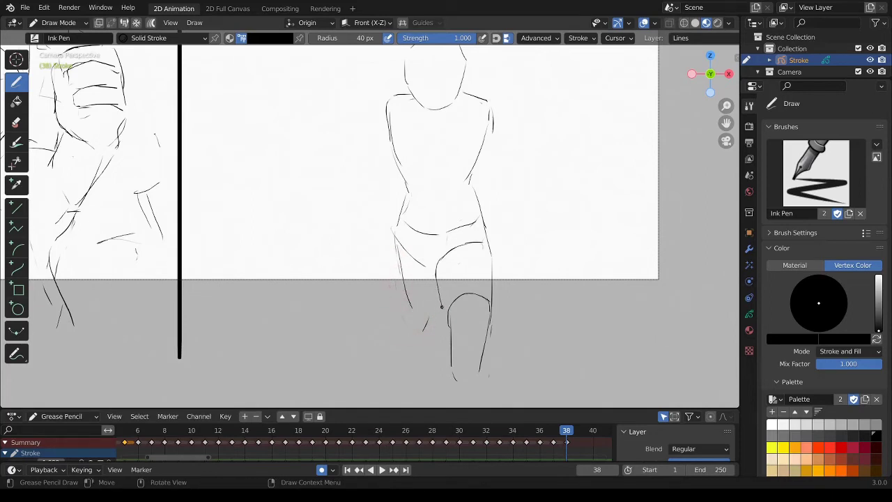
pyautogui.moveTo(417, 340); pyautogui.dragTo(416, 365)
pyautogui.moveTo(433, 323); pyautogui.dragTo(433, 356)
pyautogui.moveTo(396, 257)
pyautogui.mouseDown()
pyautogui.moveTo(417, 322)
pyautogui.moveTo(414, 354)
pyautogui.moveTo(404, 308)
pyautogui.mouseUp()
# Step: Replace the old right shoulder with an outstretched arm, lighten the upper-left torso and stroke the outer left leg
pyautogui.keyDown('ctrl'); pyautogui.moveTo(494, 114); pyautogui.dragTo(506, 165); pyautogui.keyUp('ctrl')
pyautogui.moveTo(471, 124); pyautogui.dragTo(498, 174)
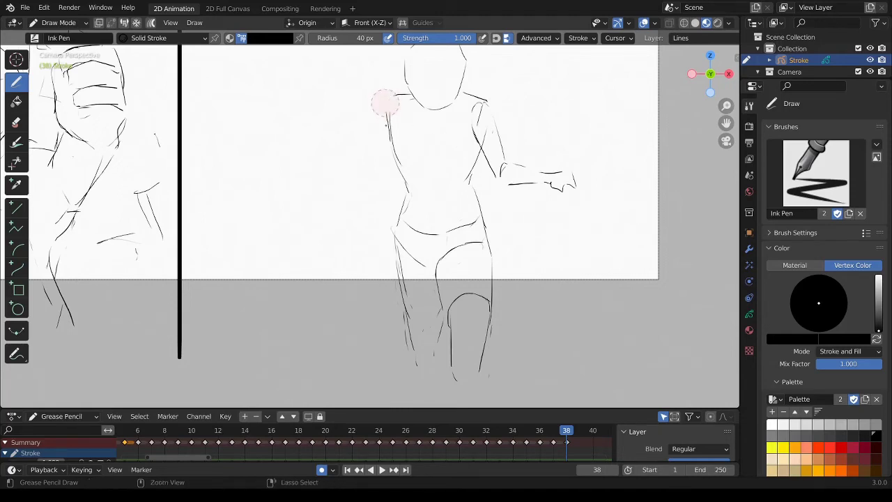
pyautogui.moveTo(394, 98)
pyautogui.keyDown('ctrl'); pyautogui.mouseDown()
pyautogui.moveTo(380, 162)
pyautogui.moveTo(333, 167)
pyautogui.moveTo(376, 170)
pyautogui.mouseUp(); pyautogui.keyUp('ctrl')
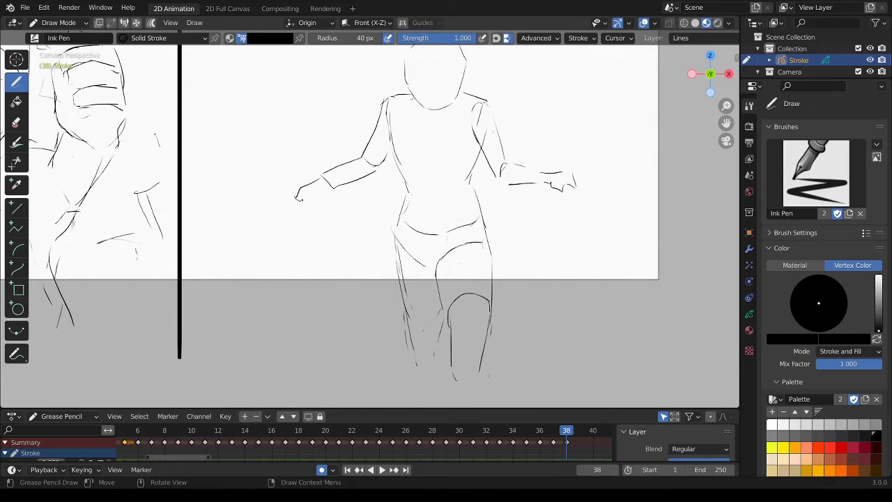
pyautogui.moveTo(394, 241); pyautogui.dragTo(408, 334)
# Step: Remove the knee squiggle and redraw the right leg's inner line and thigh top
pyautogui.hotkey('ctrl', 'z')
pyautogui.moveTo(454, 382); pyautogui.dragTo(447, 326)
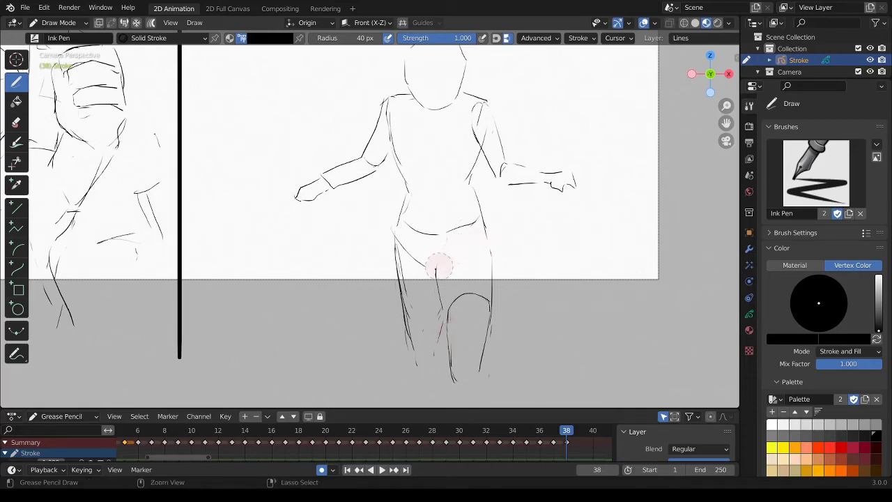
pyautogui.moveTo(457, 255); pyautogui.dragTo(487, 250)
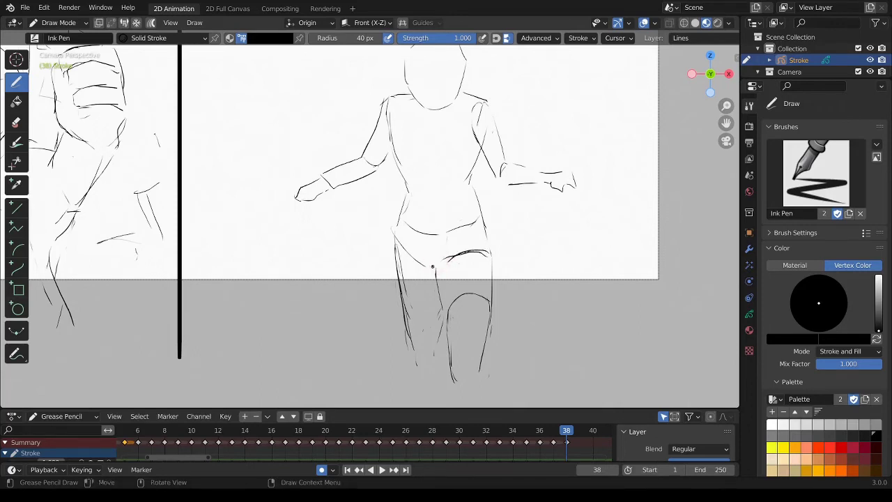
pyautogui.moveTo(423, 256); pyautogui.dragTo(426, 262)
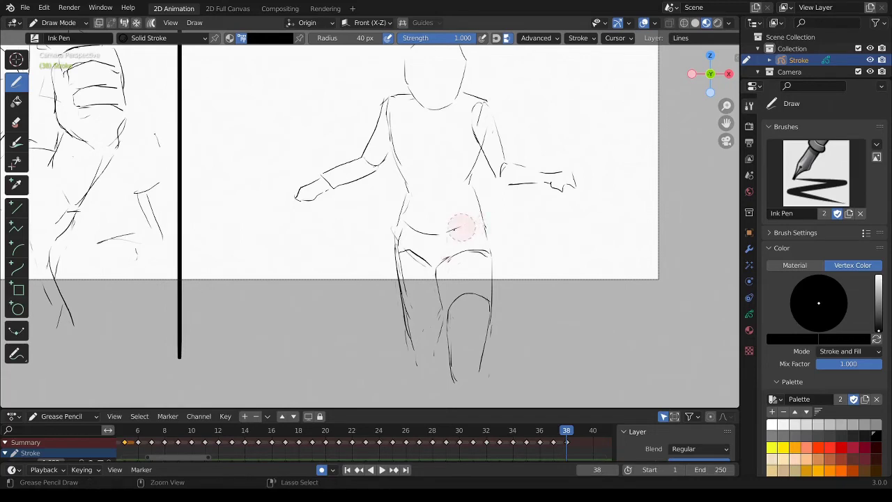
# Step: Erase the old waist and hip curves, drawing a higher waistline, belly curve and shorter crotch stroke
pyautogui.moveTo(461, 227)
pyautogui.keyDown('ctrl'); pyautogui.mouseDown()
pyautogui.moveTo(422, 228)
pyautogui.moveTo(467, 219)
pyautogui.mouseUp(); pyautogui.keyUp('ctrl')
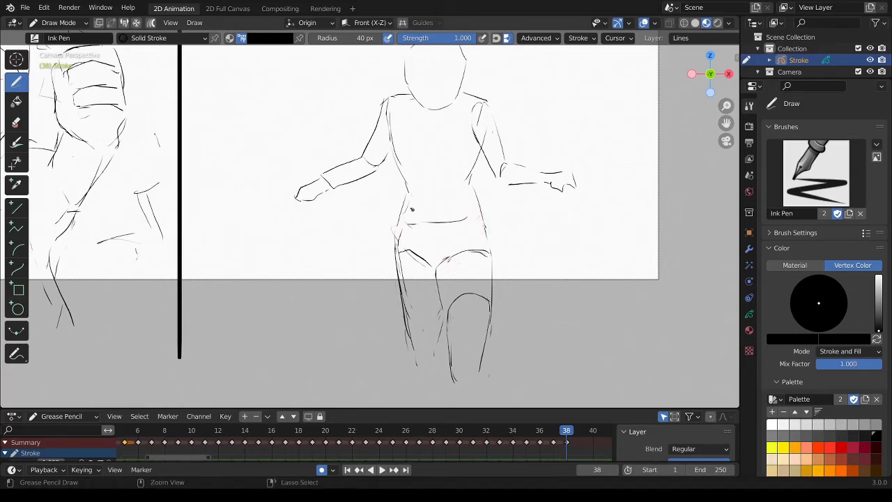
pyautogui.keyDown('ctrl'); pyautogui.moveTo(398, 214); pyautogui.dragTo(397, 240); pyautogui.keyUp('ctrl')
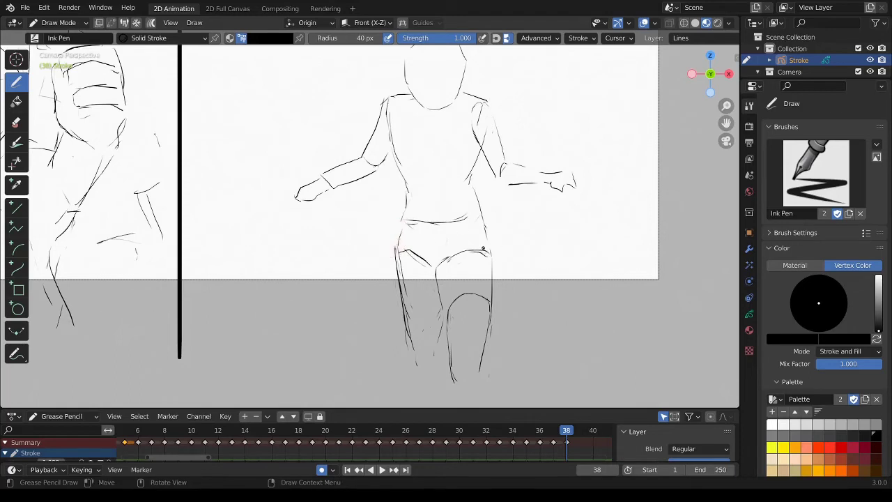
pyautogui.moveTo(497, 249)
pyautogui.keyDown('ctrl'); pyautogui.mouseDown()
pyautogui.moveTo(449, 261)
pyautogui.moveTo(491, 250)
pyautogui.mouseUp(); pyautogui.keyUp('ctrl')
pyautogui.moveTo(478, 220)
pyautogui.keyDown('ctrl'); pyautogui.mouseDown()
pyautogui.moveTo(393, 209)
pyautogui.moveTo(475, 194)
pyautogui.mouseUp(); pyautogui.keyUp('ctrl')
pyautogui.moveTo(439, 223); pyautogui.dragTo(475, 213)
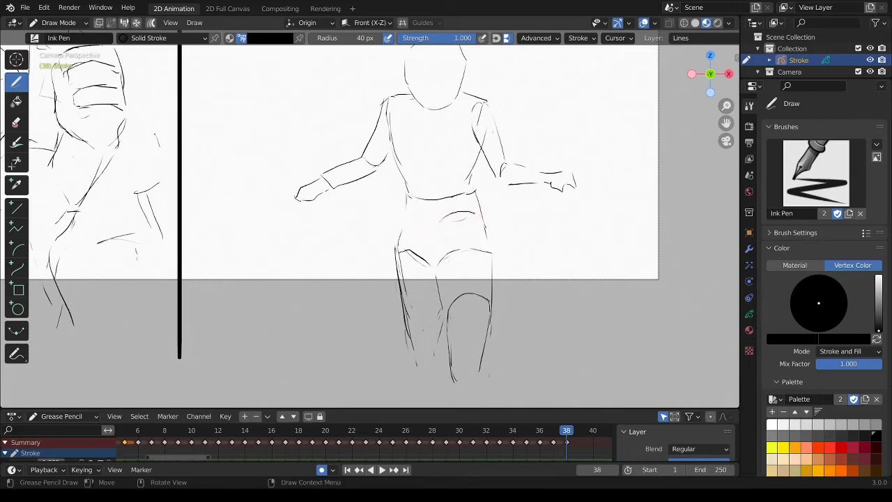
pyautogui.moveTo(491, 254)
pyautogui.keyDown('ctrl'); pyautogui.mouseDown()
pyautogui.moveTo(426, 263)
pyautogui.moveTo(491, 240)
pyautogui.moveTo(456, 234)
pyautogui.mouseUp(); pyautogui.keyUp('ctrl')
pyautogui.keyDown('ctrl'); pyautogui.moveTo(488, 275); pyautogui.dragTo(460, 301); pyautogui.keyUp('ctrl')
# Step: Draw the inner thigh line and erase the old inner-thigh and knee segments
pyautogui.moveTo(439, 250)
pyautogui.mouseDown()
pyautogui.moveTo(443, 280)
pyautogui.moveTo(443, 231)
pyautogui.mouseUp()
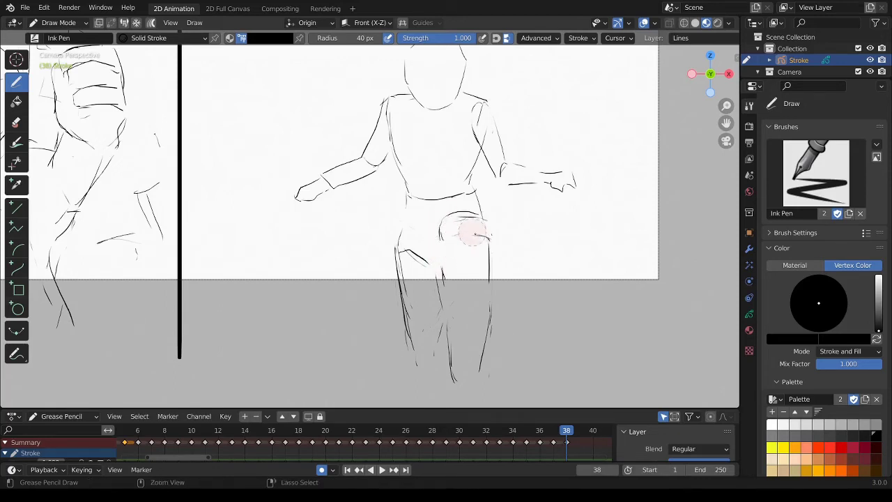
pyautogui.keyDown('ctrl'); pyautogui.moveTo(472, 233); pyautogui.dragTo(486, 231); pyautogui.keyUp('ctrl')
pyautogui.keyDown('ctrl'); pyautogui.moveTo(444, 252); pyautogui.dragTo(440, 275); pyautogui.keyUp('ctrl')
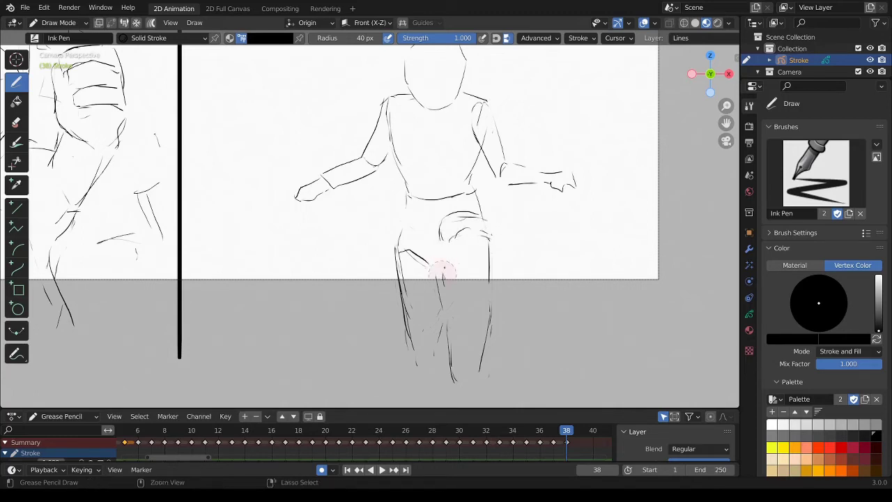
pyautogui.moveTo(465, 231)
pyautogui.keyDown('ctrl'); pyautogui.mouseDown()
pyautogui.moveTo(449, 244)
pyautogui.moveTo(443, 228)
pyautogui.mouseUp(); pyautogui.keyUp('ctrl')
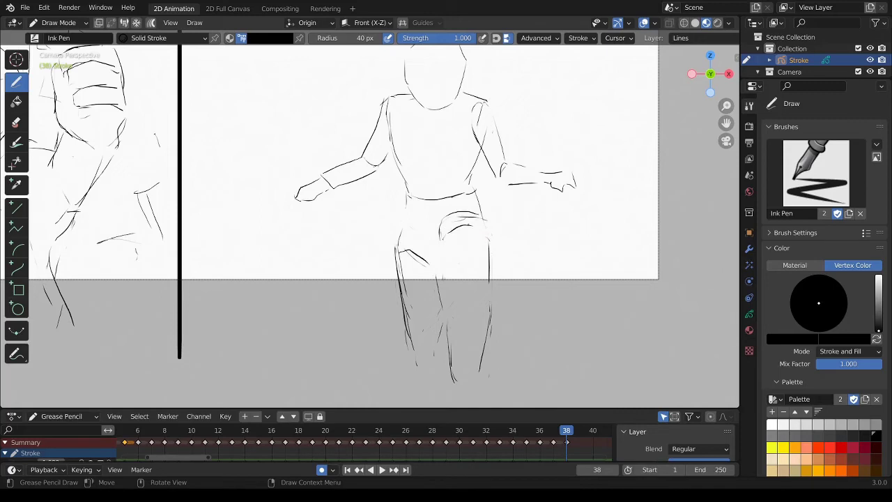
# Step: Redraw the right leg's outer and inner lines, erasing the old left-knee and lower-leg strokes
pyautogui.moveTo(479, 262)
pyautogui.keyDown('ctrl'); pyautogui.mouseDown()
pyautogui.moveTo(487, 269)
pyautogui.moveTo(487, 338)
pyautogui.mouseUp(); pyautogui.keyUp('ctrl')
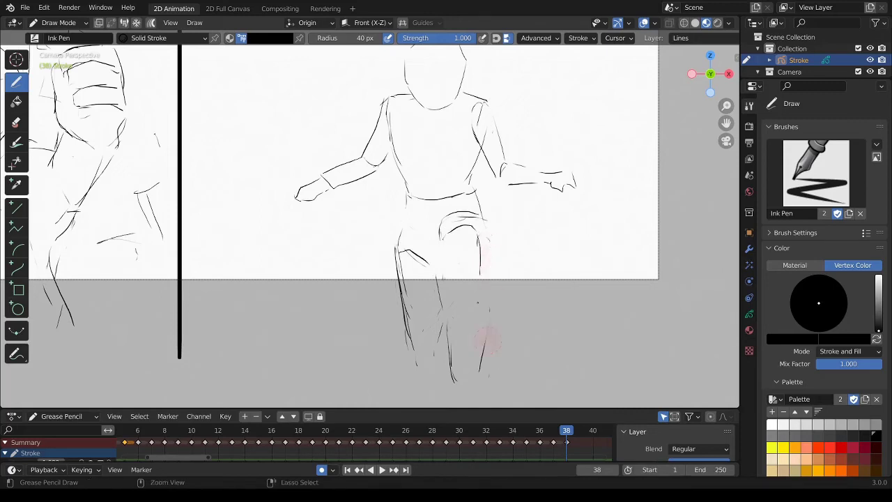
pyautogui.moveTo(479, 245); pyautogui.dragTo(483, 302)
pyautogui.moveTo(443, 233); pyautogui.dragTo(446, 300)
pyautogui.moveTo(449, 251)
pyautogui.keyDown('ctrl'); pyautogui.mouseDown()
pyautogui.moveTo(449, 300)
pyautogui.moveTo(445, 286)
pyautogui.mouseUp(); pyautogui.keyUp('ctrl')
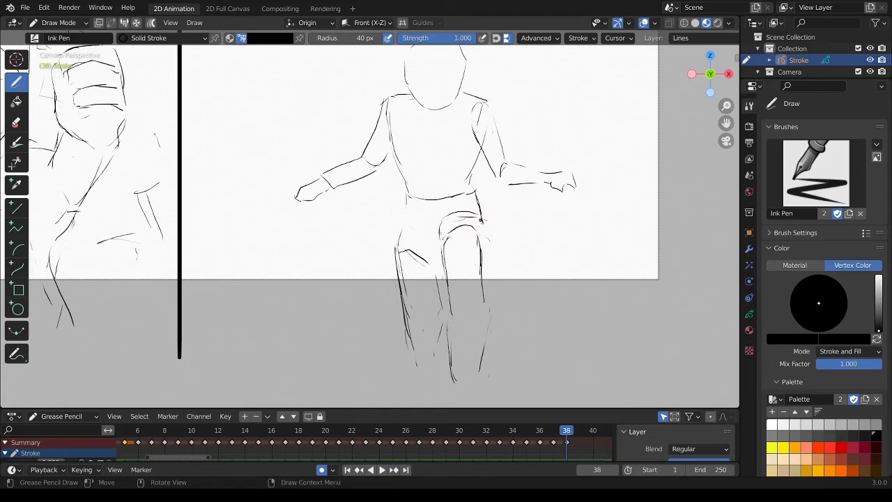
pyautogui.moveTo(479, 223); pyautogui.dragTo(484, 255)
pyautogui.moveTo(426, 263)
pyautogui.keyDown('ctrl'); pyautogui.mouseDown()
pyautogui.moveTo(411, 248)
pyautogui.moveTo(399, 251)
pyautogui.moveTo(398, 235)
pyautogui.moveTo(410, 348)
pyautogui.mouseUp(); pyautogui.keyUp('ctrl')
pyautogui.keyDown('ctrl'); pyautogui.moveTo(443, 325); pyautogui.dragTo(456, 362); pyautogui.keyUp('ctrl')
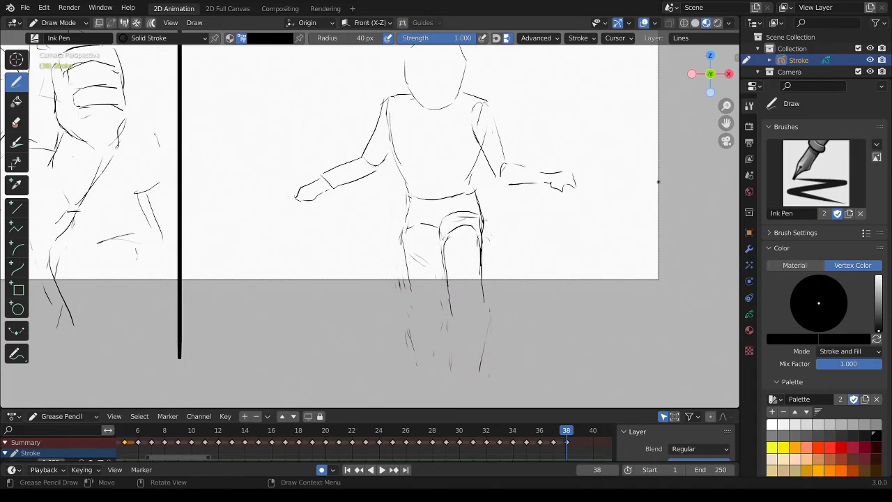
pyautogui.moveTo(726, 123); pyautogui.dragTo(726, 168)
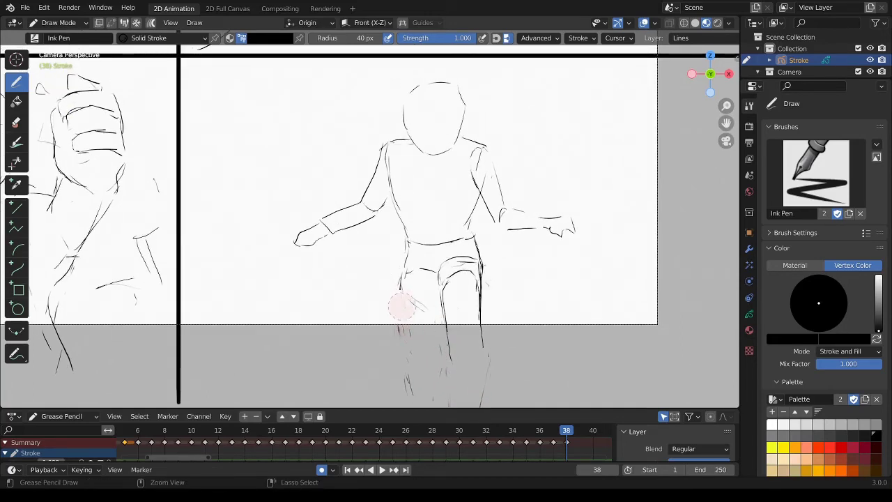
# Step: Clean up the left leg and redraw the torso side from shoulder to hip
pyautogui.moveTo(397, 309)
pyautogui.keyDown('ctrl'); pyautogui.mouseDown()
pyautogui.moveTo(404, 271)
pyautogui.moveTo(412, 341)
pyautogui.mouseUp(); pyautogui.keyUp('ctrl')
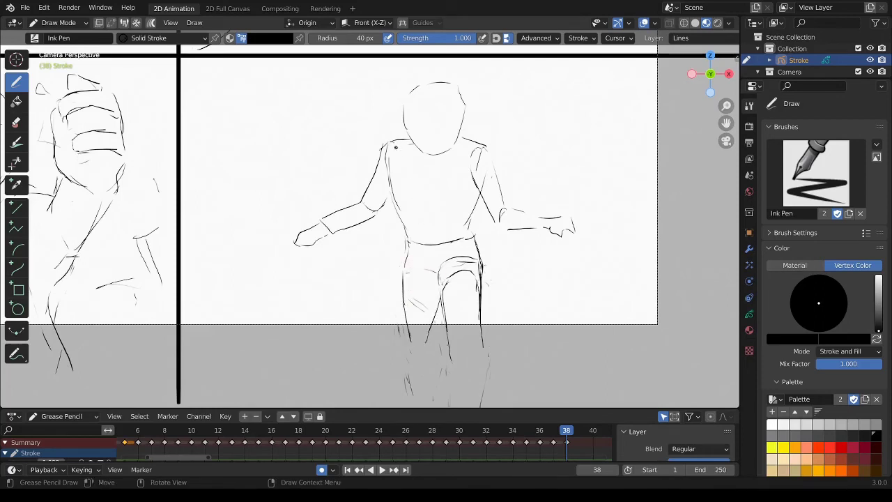
pyautogui.moveTo(390, 160)
pyautogui.keyDown('ctrl'); pyautogui.mouseDown()
pyautogui.moveTo(394, 136)
pyautogui.moveTo(409, 241)
pyautogui.mouseUp(); pyautogui.keyUp('ctrl')
pyautogui.keyDown('ctrl'); pyautogui.moveTo(399, 165); pyautogui.dragTo(382, 152); pyautogui.keyUp('ctrl')
pyautogui.hotkey('ctrl', 'z')
pyautogui.moveTo(416, 242)
pyautogui.keyDown('ctrl'); pyautogui.mouseDown()
pyautogui.moveTo(404, 259)
pyautogui.moveTo(407, 307)
pyautogui.mouseUp(); pyautogui.keyUp('ctrl')
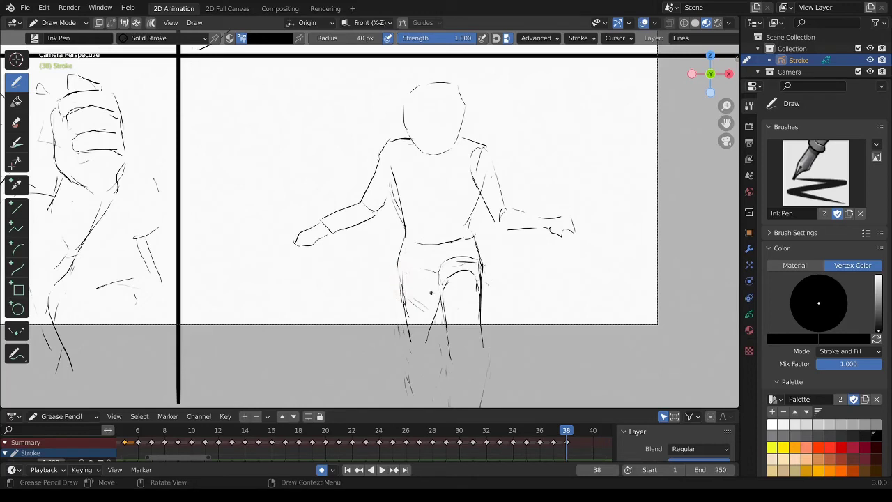
pyautogui.keyDown('ctrl'); pyautogui.moveTo(478, 255); pyautogui.dragTo(475, 293); pyautogui.keyUp('ctrl')
pyautogui.moveTo(472, 216)
pyautogui.keyDown('ctrl'); pyautogui.mouseDown()
pyautogui.moveTo(477, 183)
pyautogui.moveTo(466, 240)
pyautogui.mouseUp(); pyautogui.keyUp('ctrl')
pyautogui.moveTo(397, 183)
pyautogui.keyDown('ctrl'); pyautogui.mouseDown()
pyautogui.moveTo(401, 209)
pyautogui.moveTo(397, 169)
pyautogui.moveTo(399, 201)
pyautogui.moveTo(415, 230)
pyautogui.moveTo(400, 204)
pyautogui.moveTo(406, 302)
pyautogui.mouseUp(); pyautogui.keyUp('ctrl')
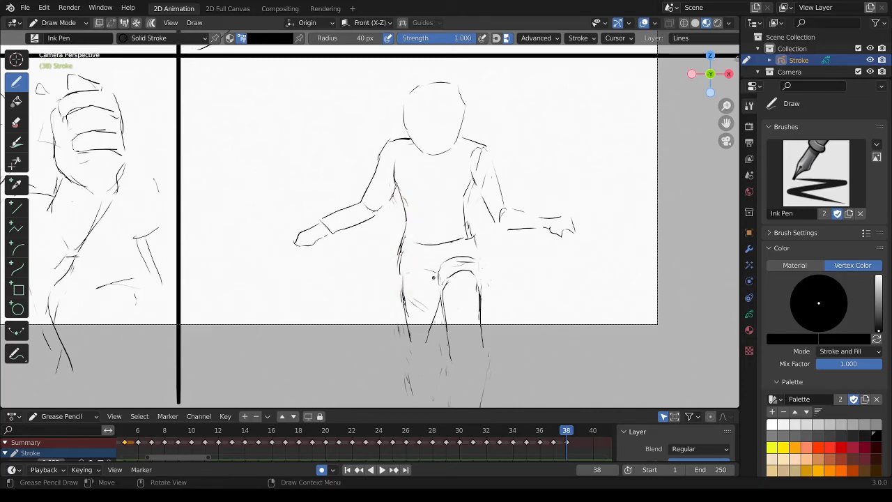
# Step: Erase stray crotch and torso marks, then redraw the right leg and inner-leg lines
pyautogui.keyDown('ctrl'); pyautogui.moveTo(449, 274); pyautogui.dragTo(454, 259); pyautogui.keyUp('ctrl')
pyautogui.keyDown('ctrl'); pyautogui.moveTo(469, 219); pyautogui.dragTo(469, 234); pyautogui.keyUp('ctrl')
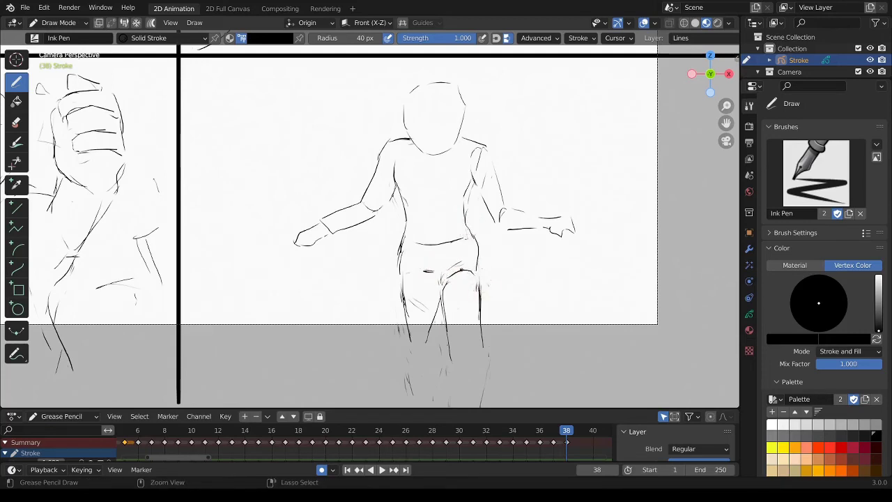
pyautogui.moveTo(463, 265)
pyautogui.keyDown('ctrl'); pyautogui.mouseDown()
pyautogui.moveTo(446, 273)
pyautogui.moveTo(471, 262)
pyautogui.moveTo(411, 268)
pyautogui.moveTo(446, 285)
pyautogui.moveTo(446, 315)
pyautogui.moveTo(481, 317)
pyautogui.mouseUp(); pyautogui.keyUp('ctrl')
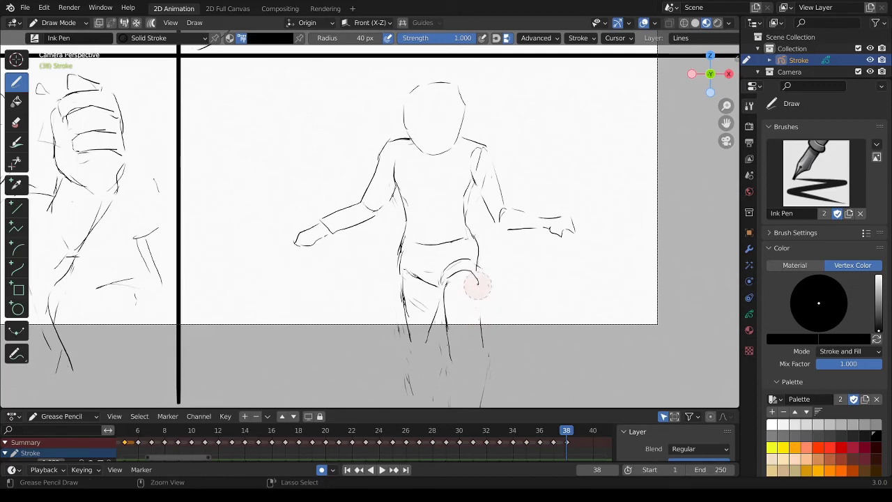
pyautogui.moveTo(477, 273); pyautogui.dragTo(483, 340)
pyautogui.moveTo(479, 303)
pyautogui.keyDown('ctrl'); pyautogui.mouseDown()
pyautogui.moveTo(473, 269)
pyautogui.moveTo(483, 354)
pyautogui.mouseUp(); pyautogui.keyUp('ctrl')
pyautogui.moveTo(453, 328)
pyautogui.keyDown('ctrl'); pyautogui.mouseDown()
pyautogui.moveTo(447, 301)
pyautogui.moveTo(446, 317)
pyautogui.moveTo(435, 307)
pyautogui.mouseUp(); pyautogui.keyUp('ctrl')
pyautogui.moveTo(450, 278); pyautogui.dragTo(445, 338)
pyautogui.moveTo(482, 306)
pyautogui.keyDown('ctrl'); pyautogui.mouseDown()
pyautogui.moveTo(469, 272)
pyautogui.moveTo(480, 352)
pyautogui.moveTo(461, 371)
pyautogui.mouseUp(); pyautogui.keyUp('ctrl')
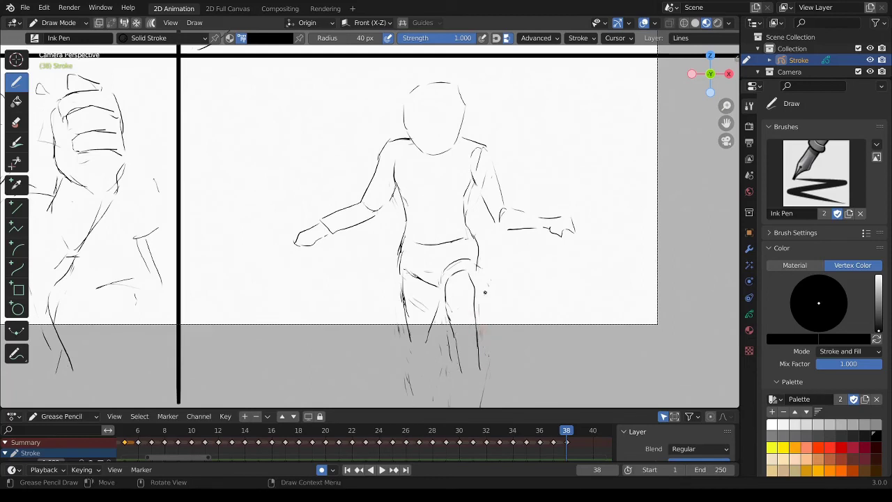
# Step: Replace the old knee and diagonal thigh strokes with a new knee curve and left leg
pyautogui.moveTo(478, 293)
pyautogui.keyDown('ctrl'); pyautogui.mouseDown()
pyautogui.moveTo(452, 280)
pyautogui.moveTo(443, 300)
pyautogui.moveTo(475, 301)
pyautogui.mouseUp(); pyautogui.keyUp('ctrl')
pyautogui.moveTo(443, 270); pyautogui.dragTo(444, 304)
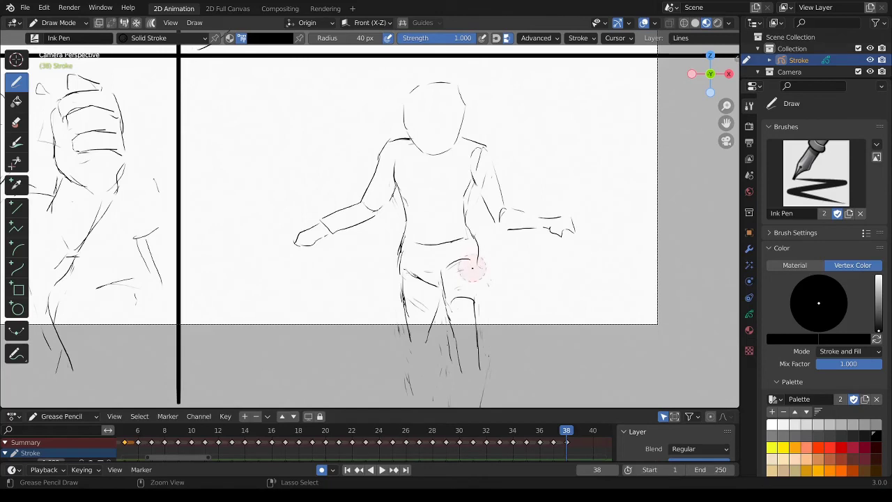
pyautogui.moveTo(477, 257); pyautogui.dragTo(478, 317)
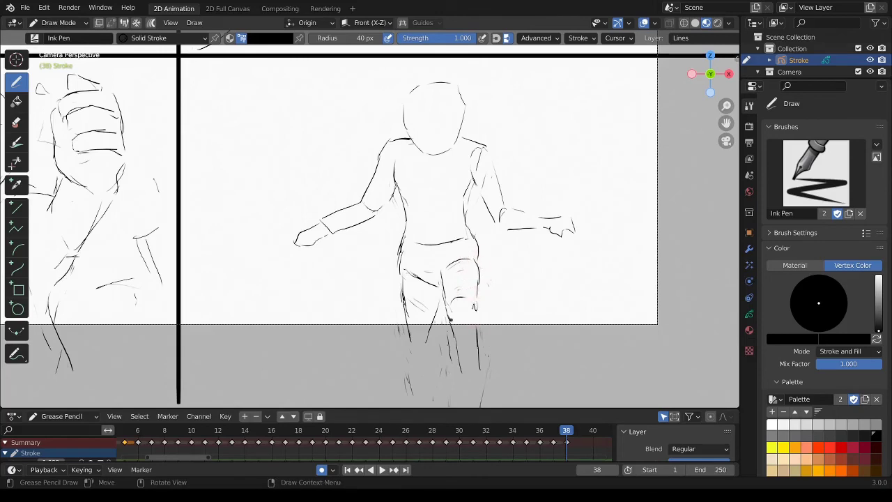
pyautogui.moveTo(433, 287)
pyautogui.keyDown('ctrl'); pyautogui.mouseDown()
pyautogui.moveTo(442, 259)
pyautogui.moveTo(474, 254)
pyautogui.moveTo(475, 268)
pyautogui.moveTo(446, 276)
pyautogui.mouseUp(); pyautogui.keyUp('ctrl')
pyautogui.keyDown('ctrl'); pyautogui.moveTo(397, 258); pyautogui.dragTo(418, 302); pyautogui.keyUp('ctrl')
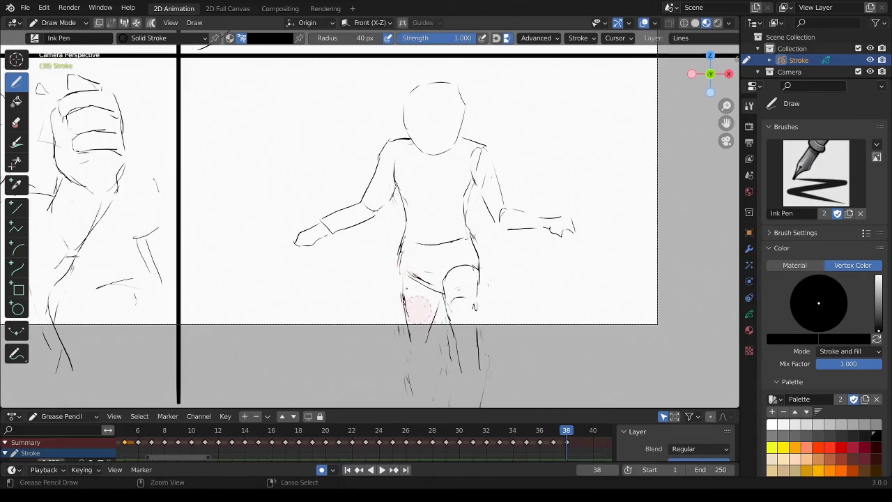
pyautogui.moveTo(399, 269); pyautogui.dragTo(410, 331)
pyautogui.moveTo(424, 293)
pyautogui.keyDown('ctrl'); pyautogui.mouseDown()
pyautogui.moveTo(449, 322)
pyautogui.moveTo(443, 346)
pyautogui.moveTo(471, 299)
pyautogui.moveTo(454, 299)
pyautogui.moveTo(477, 303)
pyautogui.moveTo(479, 270)
pyautogui.moveTo(479, 311)
pyautogui.mouseUp(); pyautogui.keyUp('ctrl')
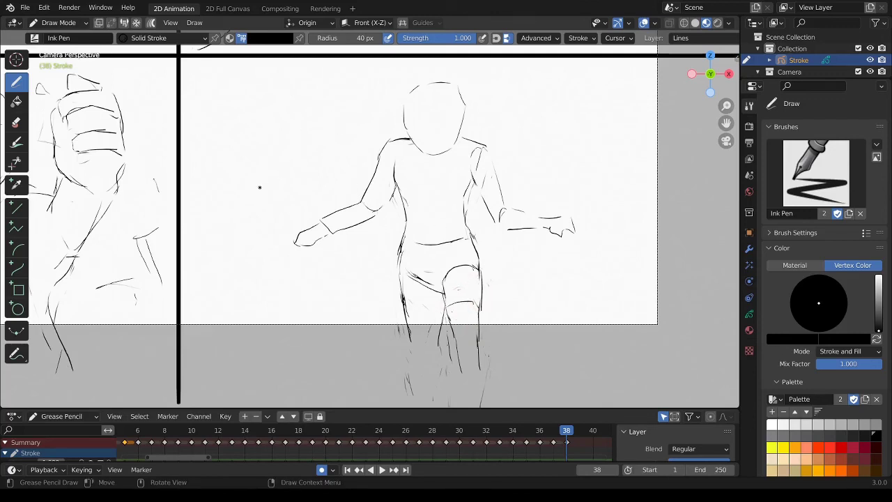
# Step: Sketch two lines left of the figure and erase the head's left and top contour
pyautogui.moveTo(244, 188)
pyautogui.mouseDown()
pyautogui.moveTo(306, 196)
pyautogui.moveTo(304, 145)
pyautogui.mouseUp()
pyautogui.keyDown('ctrl'); pyautogui.moveTo(408, 120); pyautogui.dragTo(407, 131); pyautogui.keyUp('ctrl')
pyautogui.keyDown('ctrl'); pyautogui.moveTo(434, 95); pyautogui.dragTo(422, 102); pyautogui.keyUp('ctrl')
# Step: Redraw the head's top and right outline, then add a mouth dot and a short left-eye line
pyautogui.moveTo(428, 142)
pyautogui.keyDown('ctrl'); pyautogui.mouseDown()
pyautogui.moveTo(411, 137)
pyautogui.moveTo(443, 160)
pyautogui.mouseUp(); pyautogui.keyUp('ctrl')
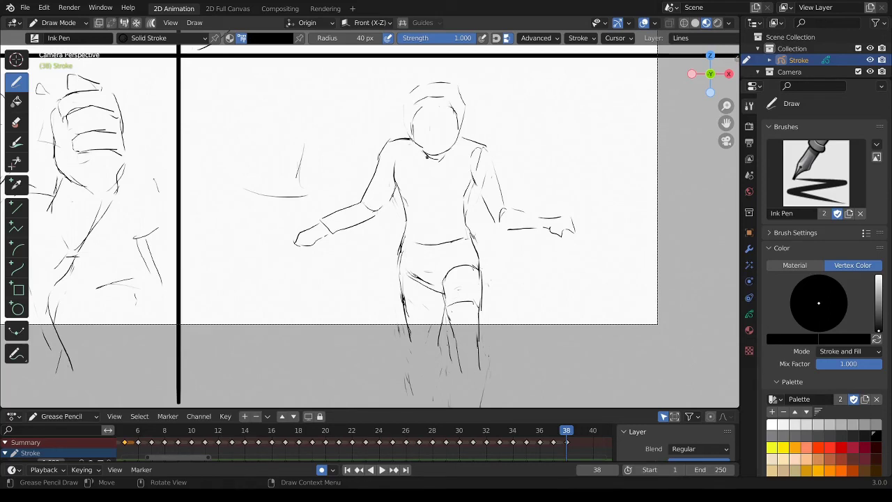
pyautogui.moveTo(411, 131); pyautogui.dragTo(468, 121)
pyautogui.moveTo(457, 78)
pyautogui.mouseDown()
pyautogui.moveTo(461, 112)
pyautogui.moveTo(435, 133)
pyautogui.mouseUp()
pyautogui.click(430, 142)
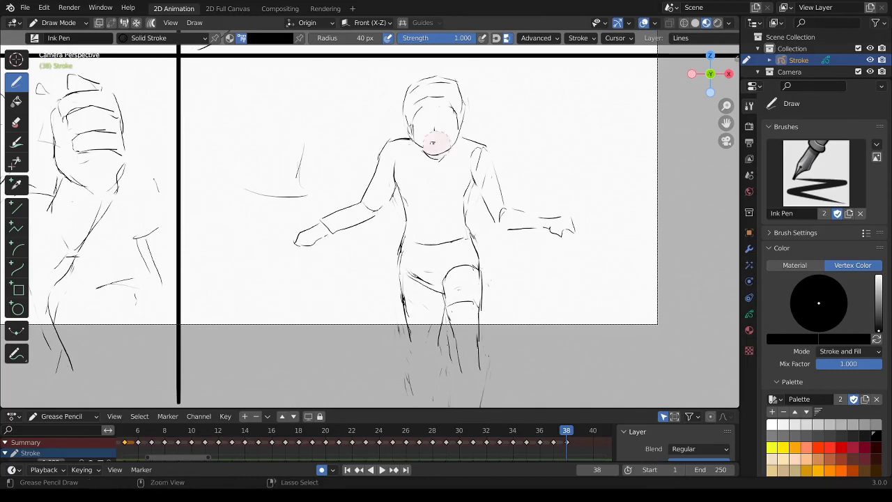
pyautogui.hotkey('ctrl', 'z')
pyautogui.click(441, 143)
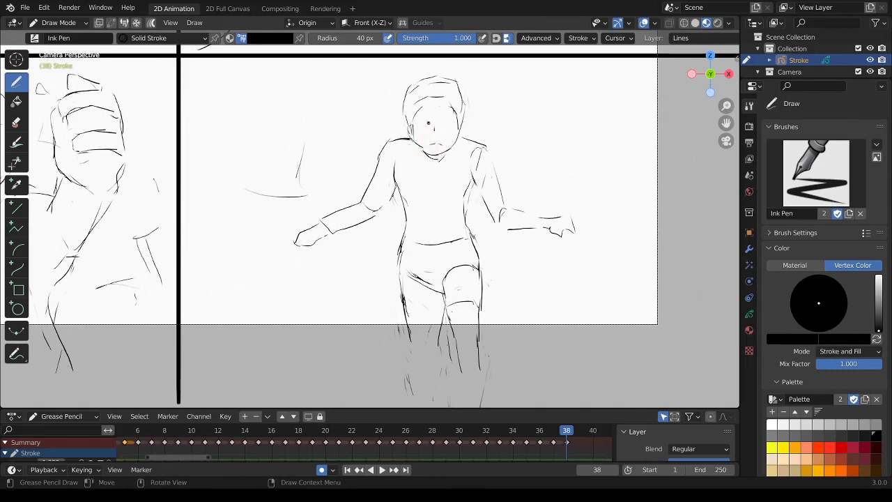
pyautogui.moveTo(425, 122); pyautogui.dragTo(418, 122)
# Step: Undo the eye stroke and scatter diagonal, vertical and horizontal speed lines around the child
pyautogui.hotkey('ctrl', 'z')
pyautogui.moveTo(333, 77); pyautogui.dragTo(324, 110)
pyautogui.moveTo(254, 244); pyautogui.dragTo(222, 301)
pyautogui.moveTo(308, 140); pyautogui.dragTo(304, 187)
pyautogui.moveTo(318, 274); pyautogui.dragTo(312, 309)
pyautogui.moveTo(528, 281); pyautogui.dragTo(546, 331)
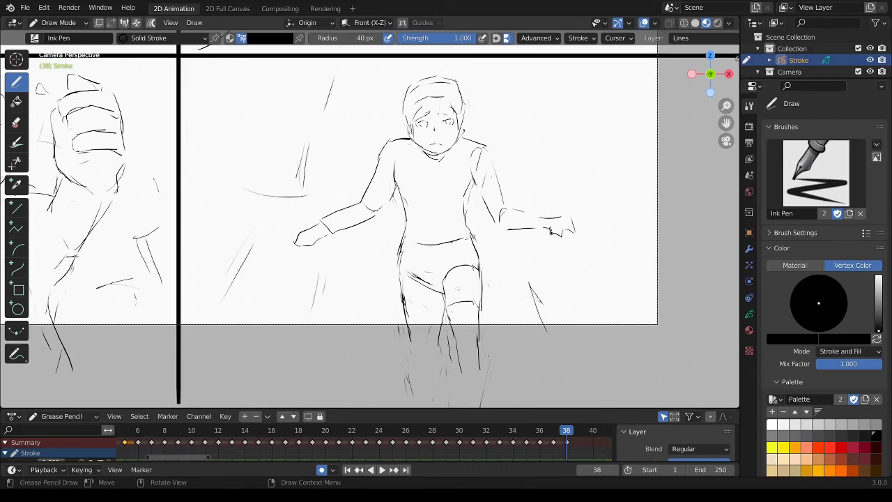
pyautogui.moveTo(539, 142); pyautogui.dragTo(549, 202)
pyautogui.moveTo(523, 96); pyautogui.dragTo(528, 133)
pyautogui.moveTo(318, 155); pyautogui.dragTo(341, 155)
pyautogui.moveTo(353, 126); pyautogui.dragTo(356, 148)
pyautogui.moveTo(363, 92); pyautogui.dragTo(360, 123)
pyautogui.moveTo(240, 138); pyautogui.dragTo(304, 127)
pyautogui.moveTo(530, 148); pyautogui.dragTo(577, 150)
# Step: Tidy the lower-leg strokes, then redraw the shoulders, neck line and left upper arm
pyautogui.moveTo(452, 343)
pyautogui.keyDown('ctrl'); pyautogui.mouseDown()
pyautogui.moveTo(453, 328)
pyautogui.moveTo(445, 365)
pyautogui.mouseUp(); pyautogui.keyUp('ctrl')
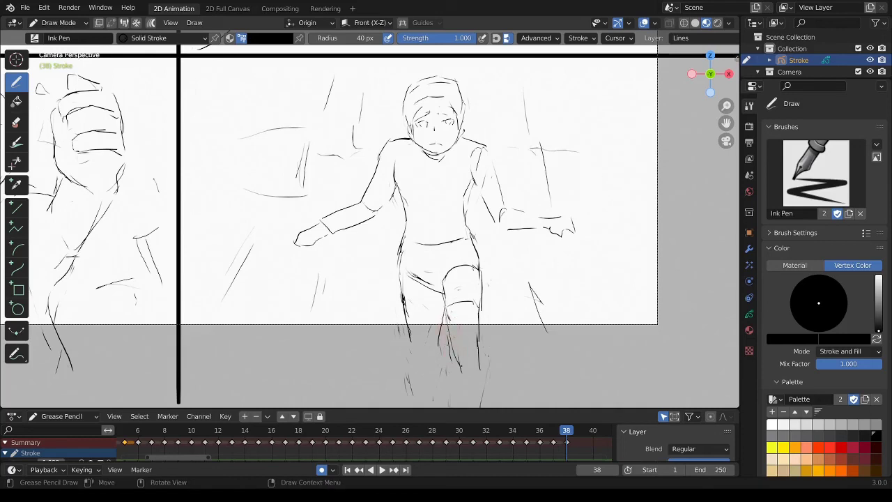
pyautogui.moveTo(478, 325)
pyautogui.keyDown('ctrl'); pyautogui.mouseDown()
pyautogui.moveTo(477, 355)
pyautogui.moveTo(487, 365)
pyautogui.mouseUp(); pyautogui.keyUp('ctrl')
pyautogui.moveTo(639, 304); pyautogui.dragTo(630, 279)
pyautogui.keyDown('ctrl'); pyautogui.moveTo(478, 166); pyautogui.dragTo(481, 177); pyautogui.keyUp('ctrl')
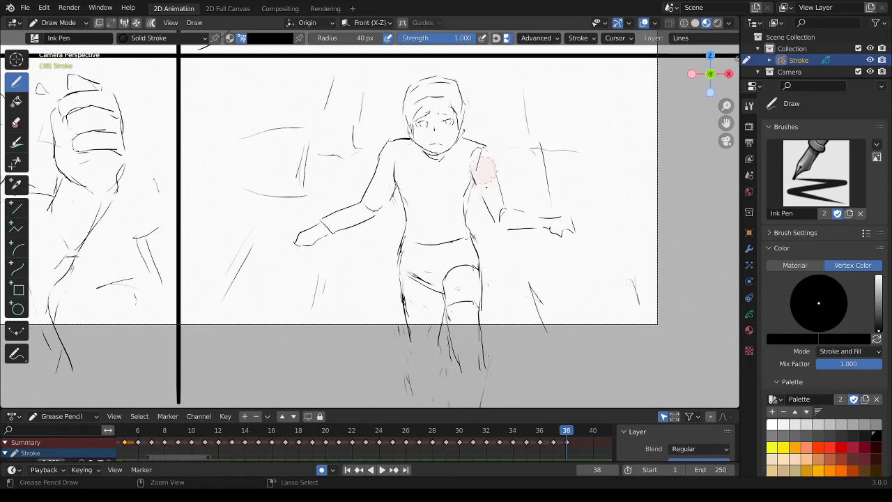
pyautogui.moveTo(391, 149)
pyautogui.mouseDown()
pyautogui.moveTo(392, 175)
pyautogui.moveTo(398, 157)
pyautogui.moveTo(381, 150)
pyautogui.moveTo(364, 195)
pyautogui.mouseUp()
pyautogui.moveTo(408, 127); pyautogui.dragTo(385, 153)
pyautogui.moveTo(390, 157)
pyautogui.keyDown('ctrl'); pyautogui.mouseDown()
pyautogui.moveTo(365, 198)
pyautogui.moveTo(395, 174)
pyautogui.moveTo(399, 188)
pyautogui.mouseUp(); pyautogui.keyUp('ctrl')
pyautogui.moveTo(475, 161)
pyautogui.keyDown('ctrl'); pyautogui.mouseDown()
pyautogui.moveTo(474, 192)
pyautogui.moveTo(475, 148)
pyautogui.moveTo(489, 164)
pyautogui.mouseUp(); pyautogui.keyUp('ctrl')
pyautogui.moveTo(463, 138); pyautogui.dragTo(478, 148)
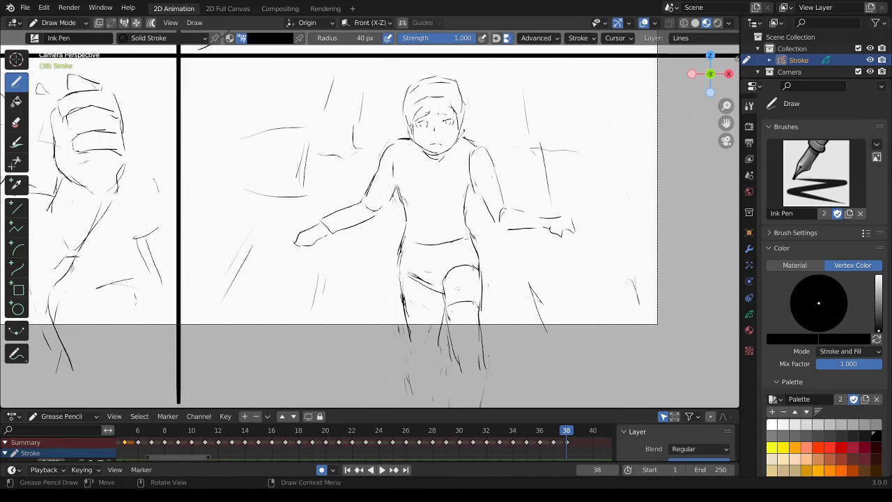
# Step: Add three more speed lines along the figure's right side
pyautogui.moveTo(541, 86); pyautogui.dragTo(568, 152)
pyautogui.moveTo(580, 150); pyautogui.dragTo(589, 183)
pyautogui.moveTo(547, 274); pyautogui.dragTo(630, 282)
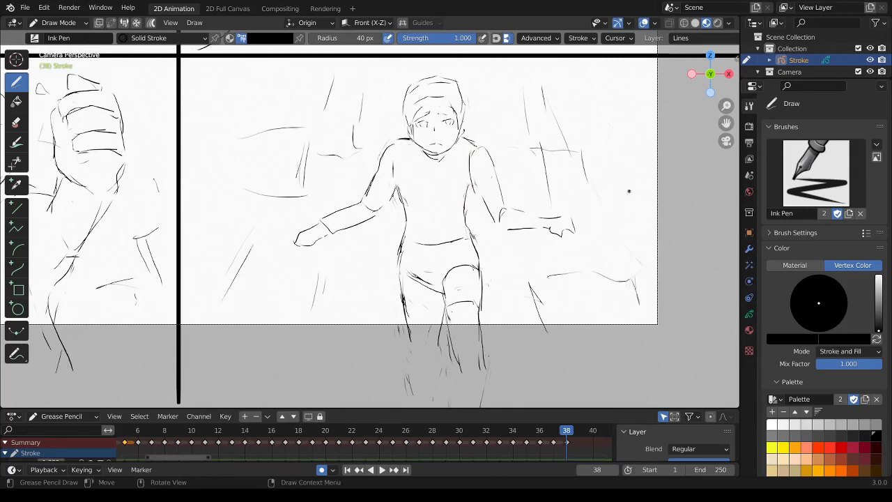